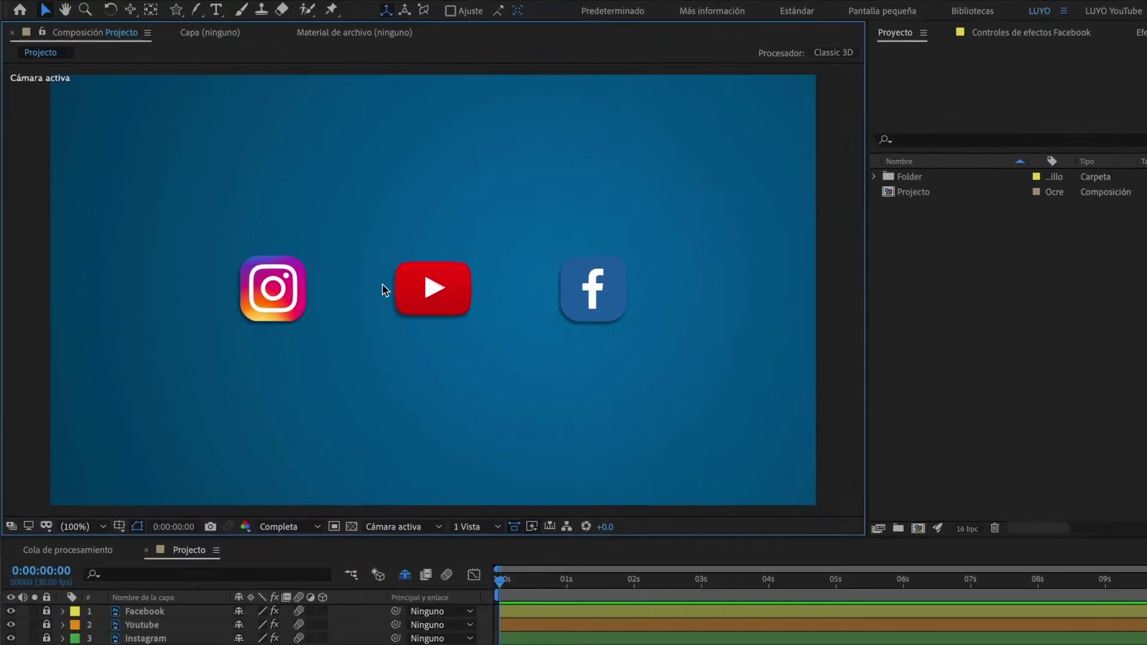
Type 000 below the YouTube icon and align it to the composition's horizontal centre.
{"action": "left_click", "coordinate": [216, 10]}
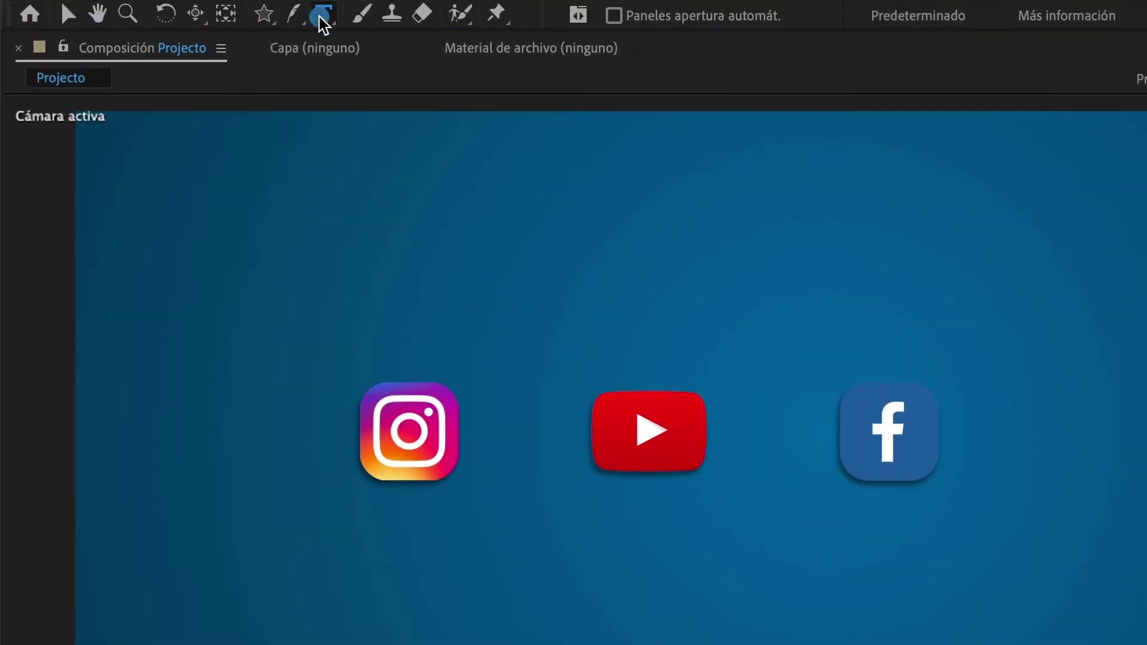
{"action": "left_click", "coordinate": [628, 542]}
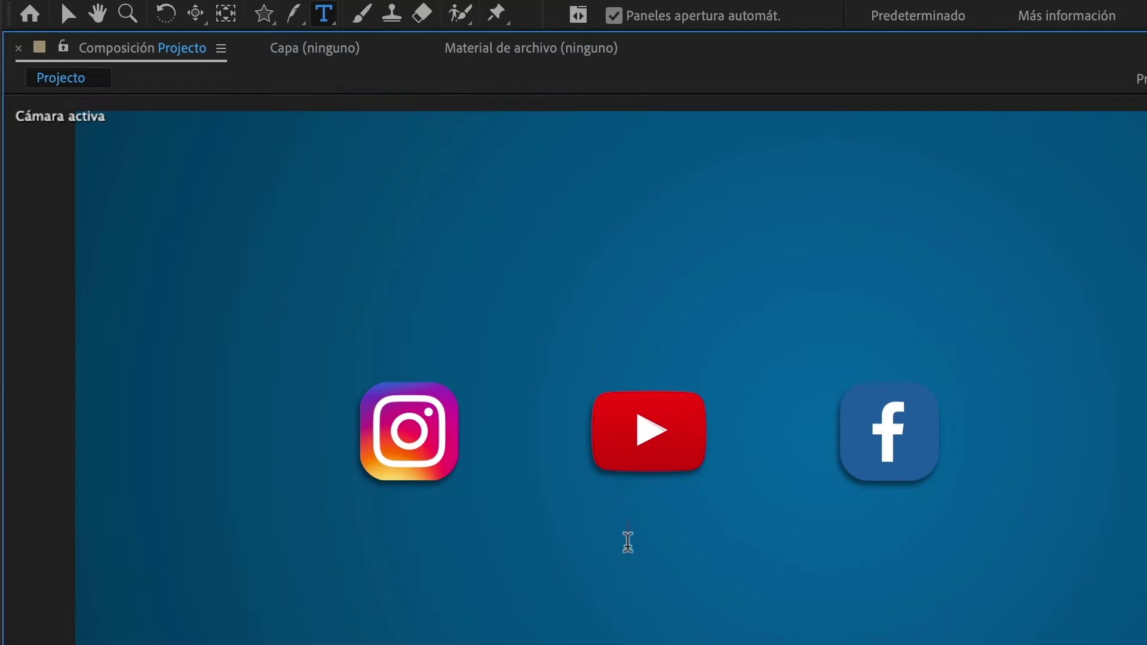
{"action": "type", "text": "000"}
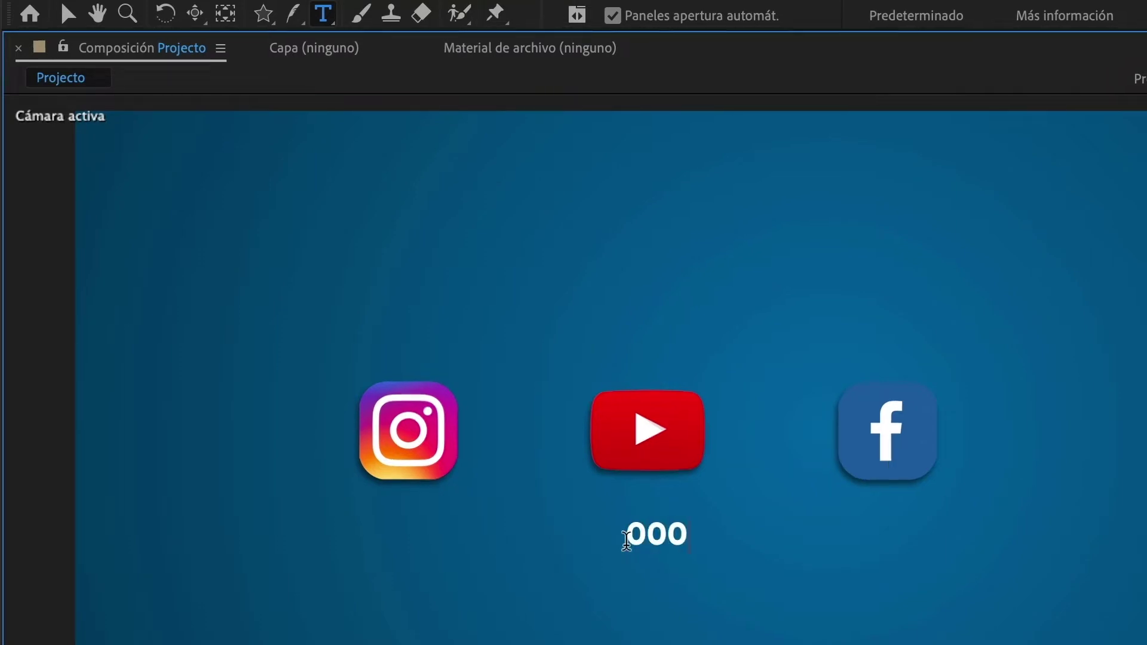
{"action": "left_click", "coordinate": [37, 8]}
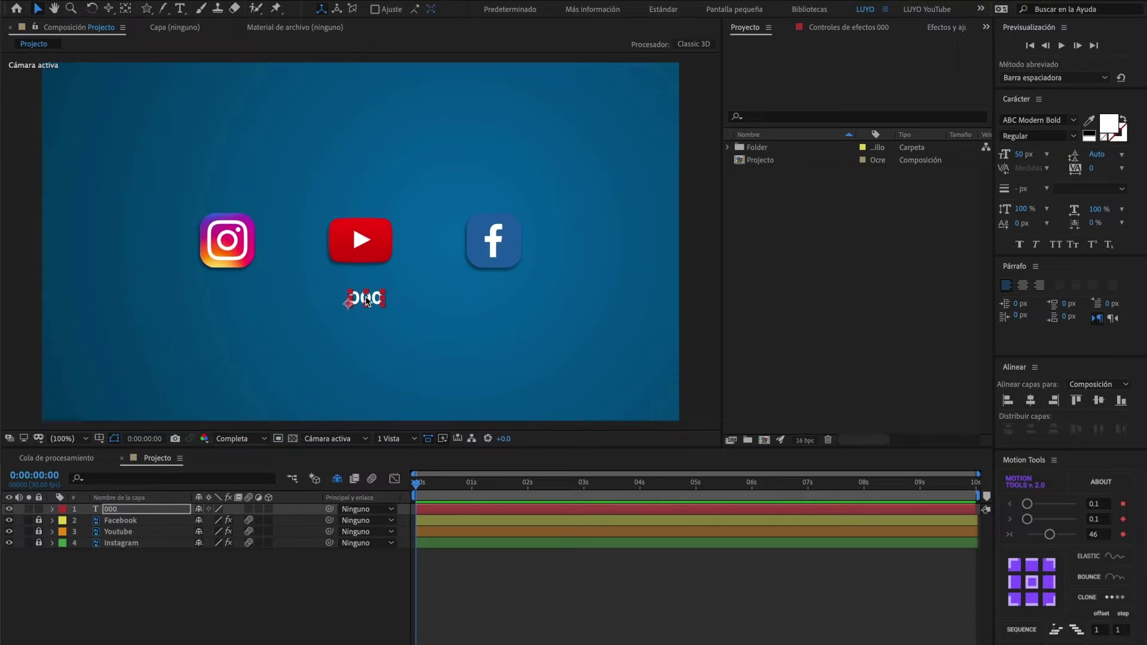
{"action": "left_click_drag", "start_coordinate": [366, 300], "coordinate": [363, 294]}
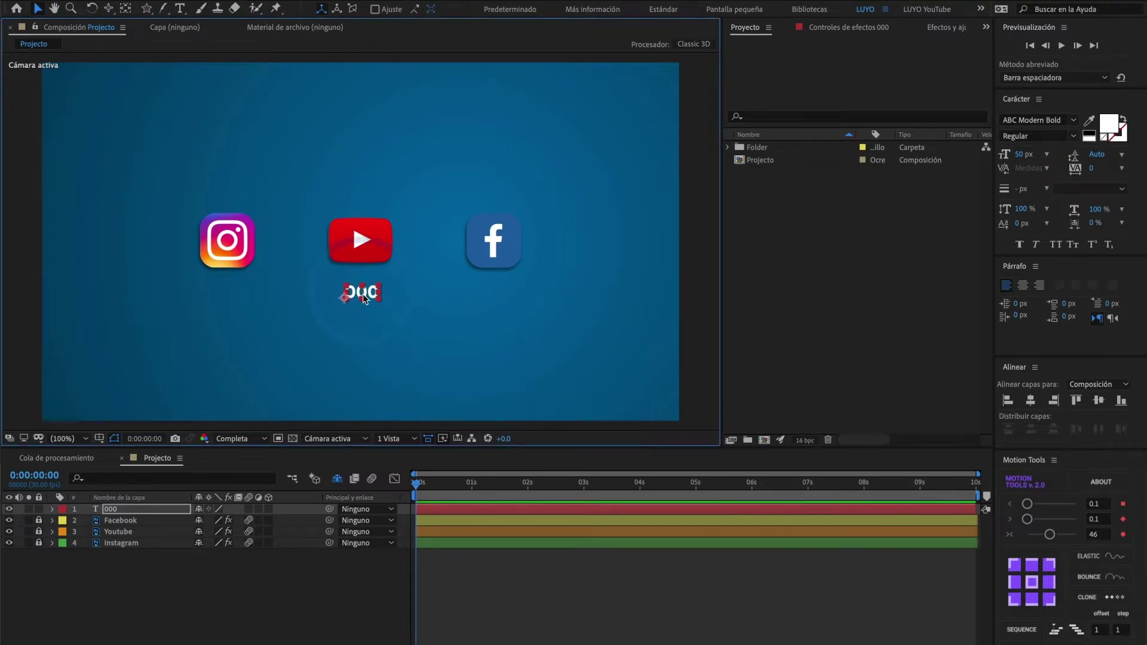
{"action": "key", "text": "period"}
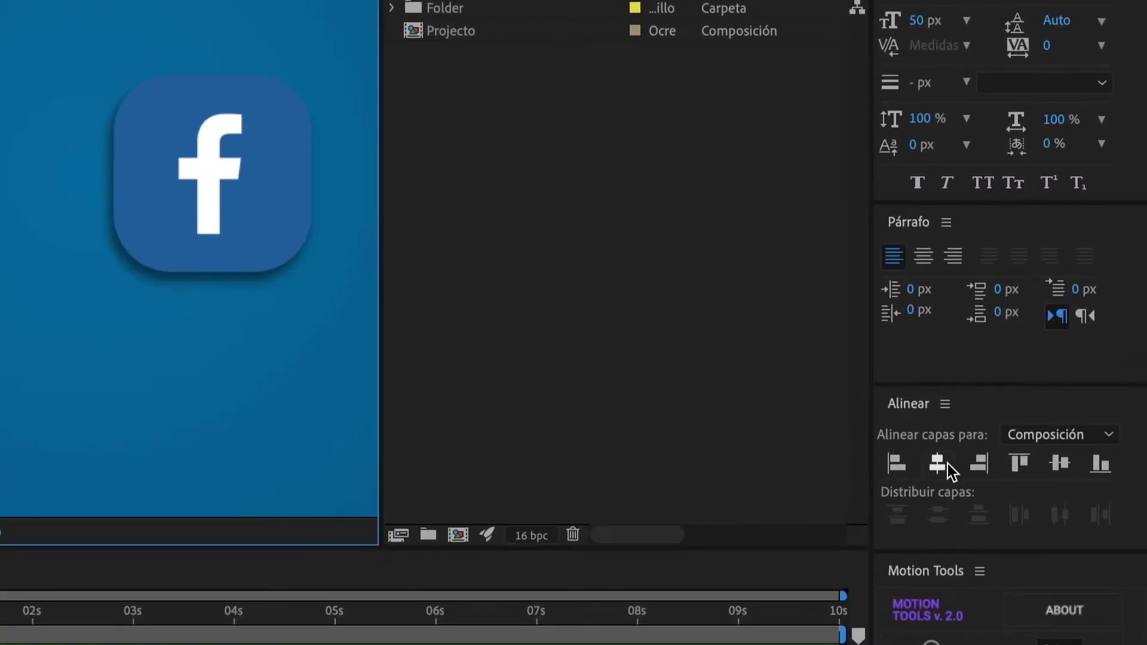
{"action": "left_click", "coordinate": [946, 465]}
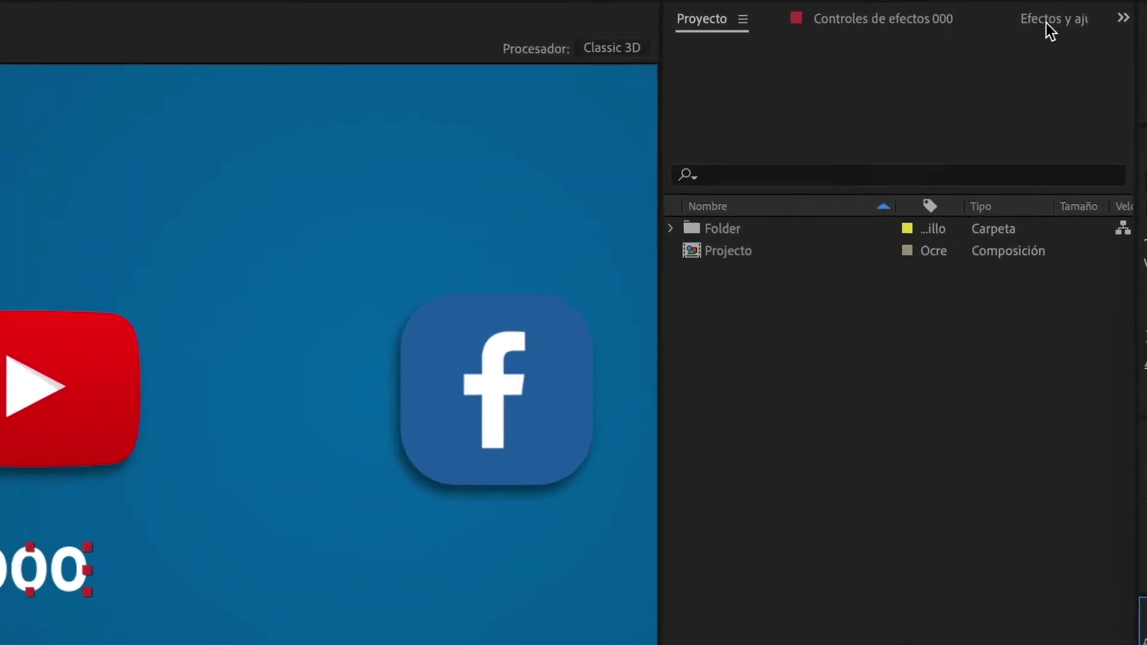
Search Effects & Presets for 'control' and drag Control de puntos onto the 000 layer.
{"action": "left_click", "coordinate": [947, 28]}
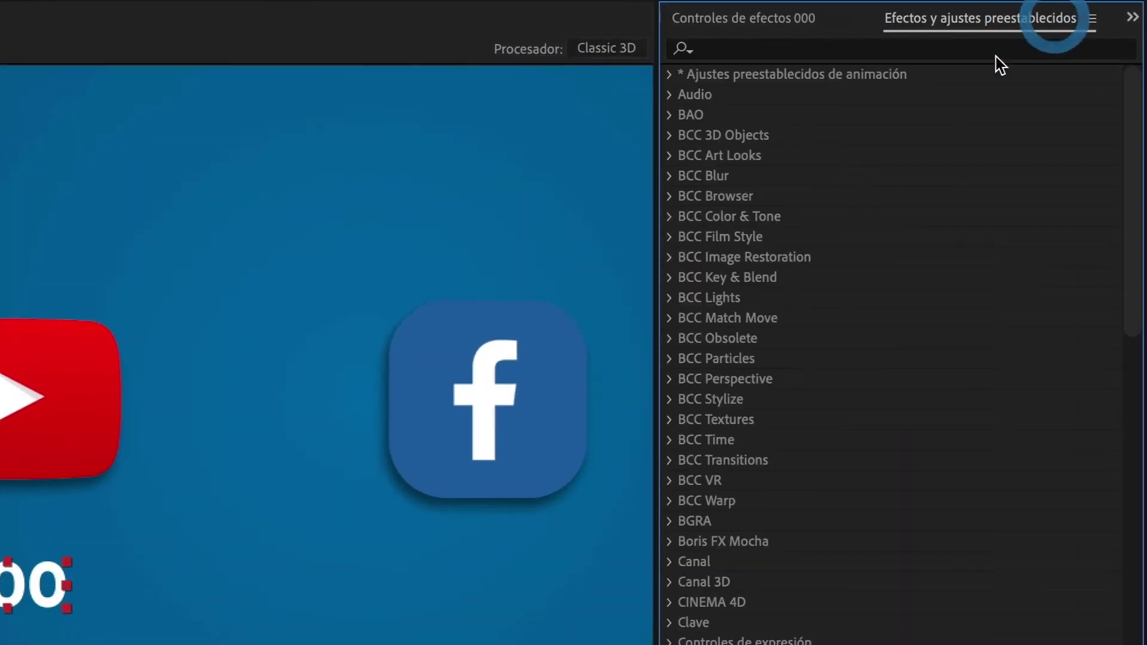
{"action": "left_click", "coordinate": [818, 53]}
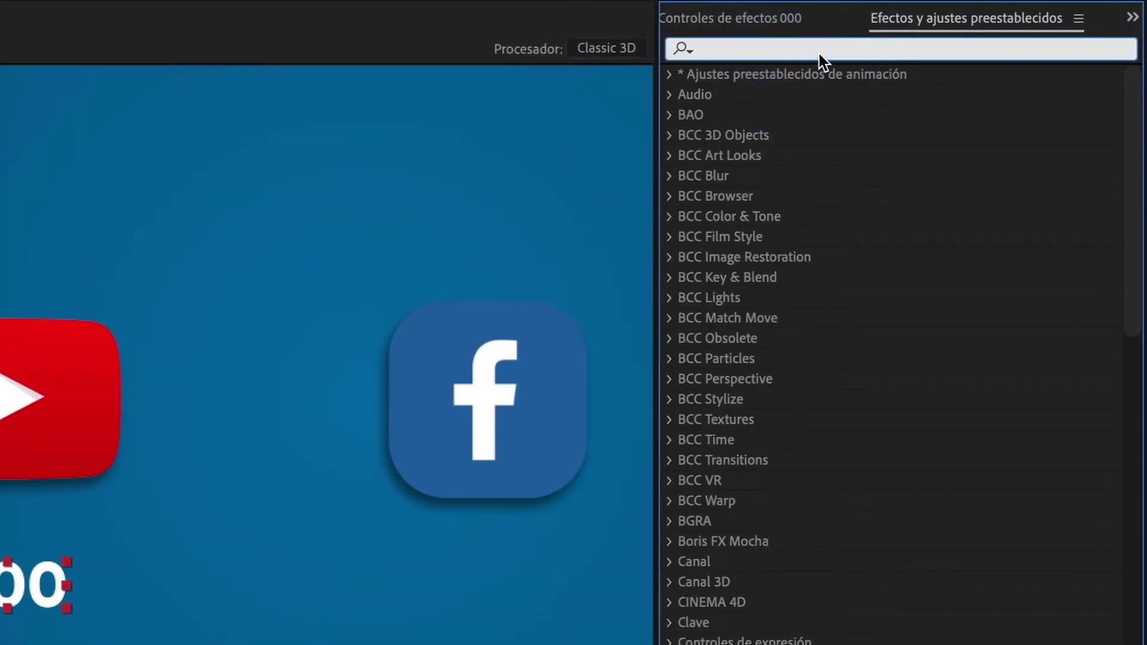
{"action": "type", "text": "control"}
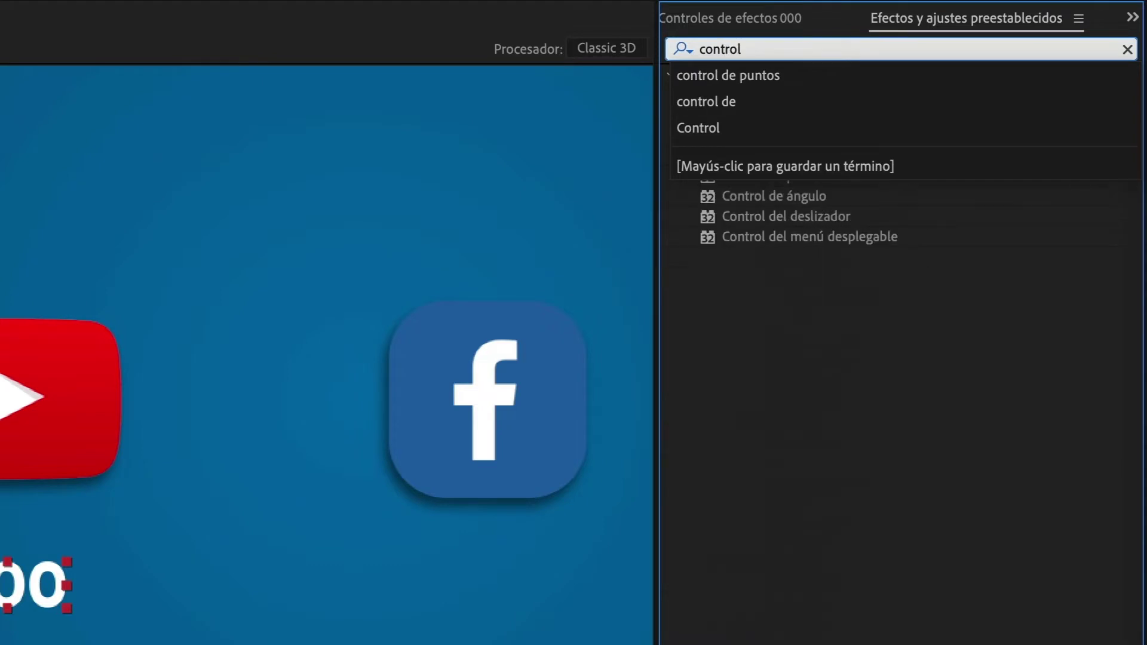
{"action": "left_click", "coordinate": [854, 282]}
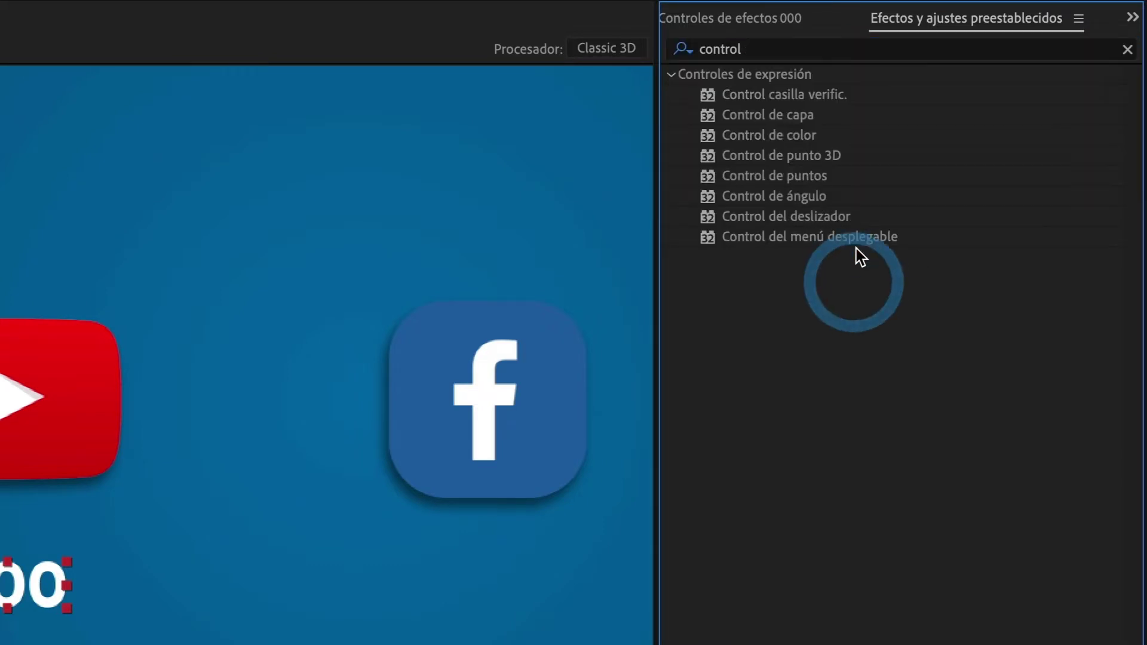
{"action": "left_click", "coordinate": [759, 176]}
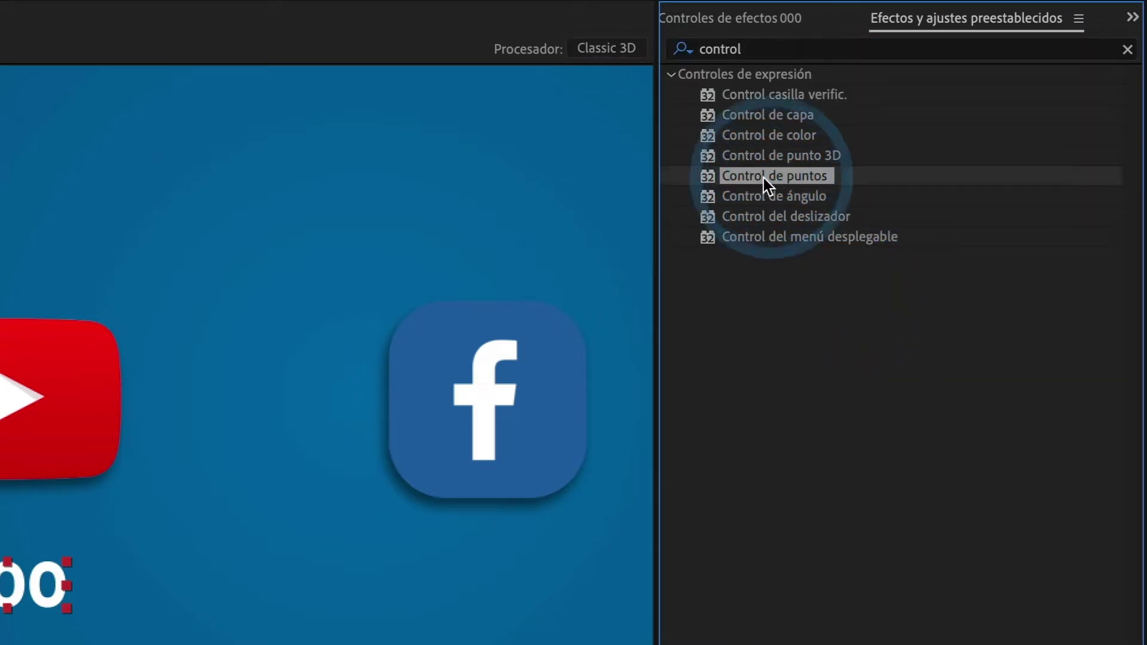
{"action": "left_click_drag", "start_coordinate": [812, 178], "coordinate": [185, 526]}
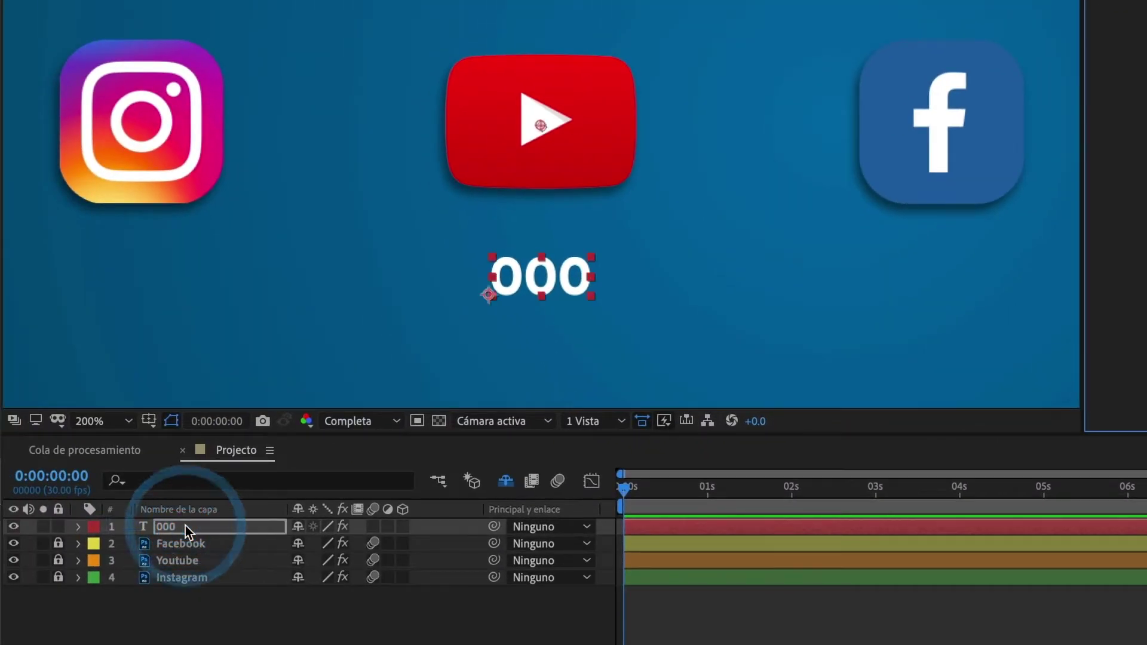
Rename the 000 text layer to Youtube.
{"action": "left_click", "coordinate": [180, 528]}
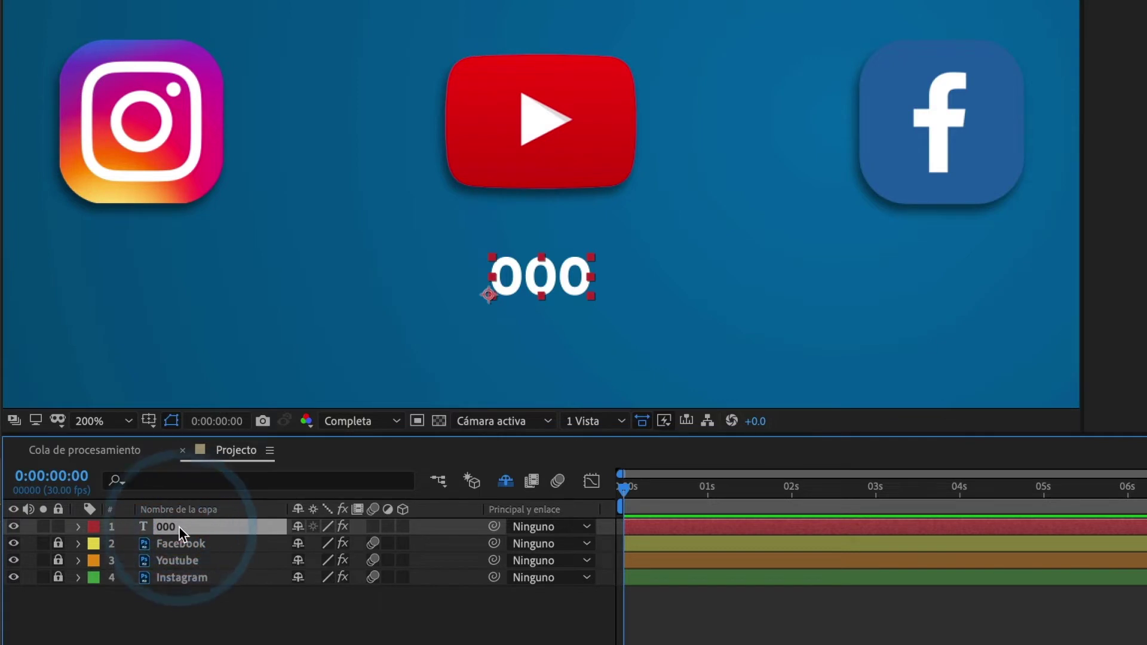
{"action": "type", "text": "Youtu"}
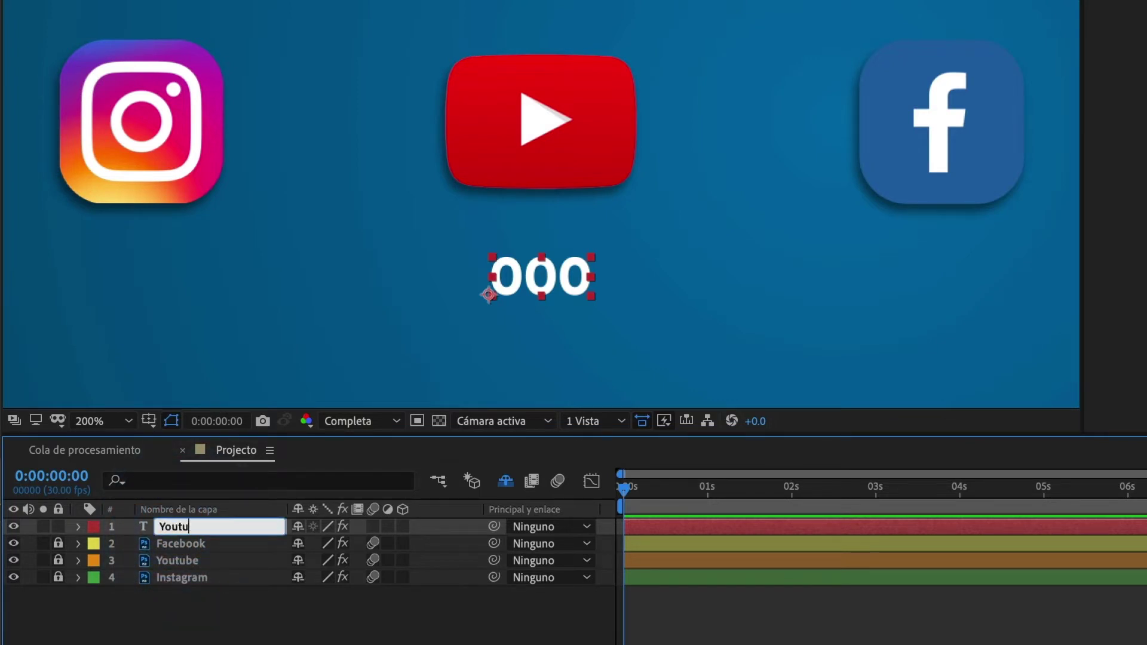
{"action": "type", "text": "be"}
{"action": "key", "text": "Return"}
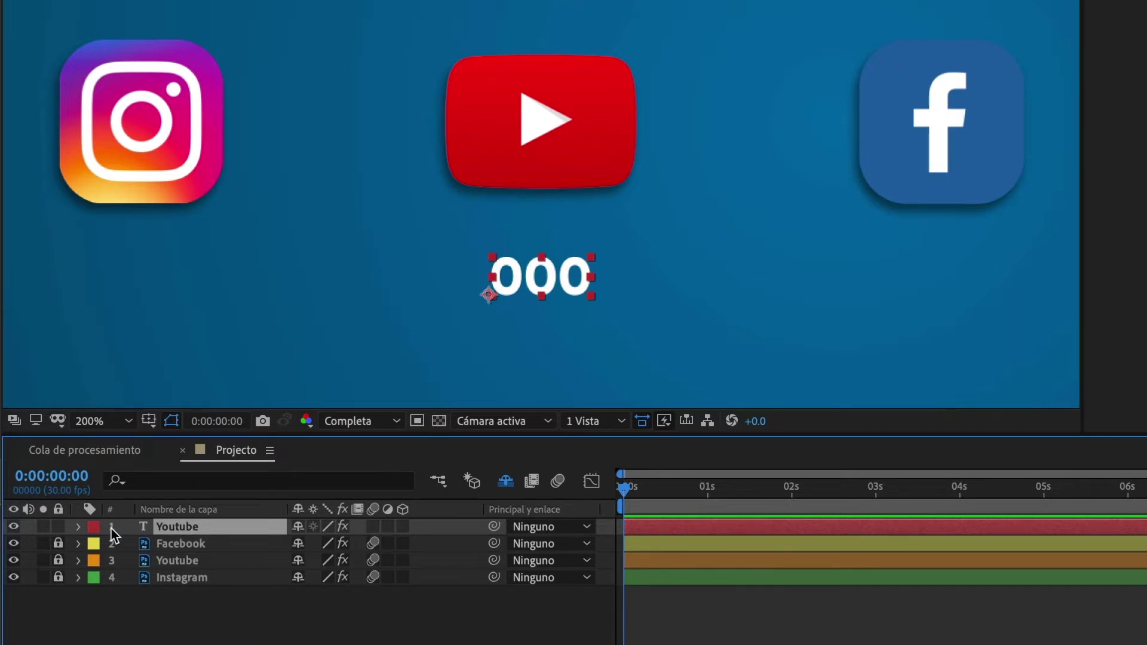
Add a Texto de origen expression pickwhipped to the Control de puntos Punto value.
{"action": "left_click", "coordinate": [78, 528]}
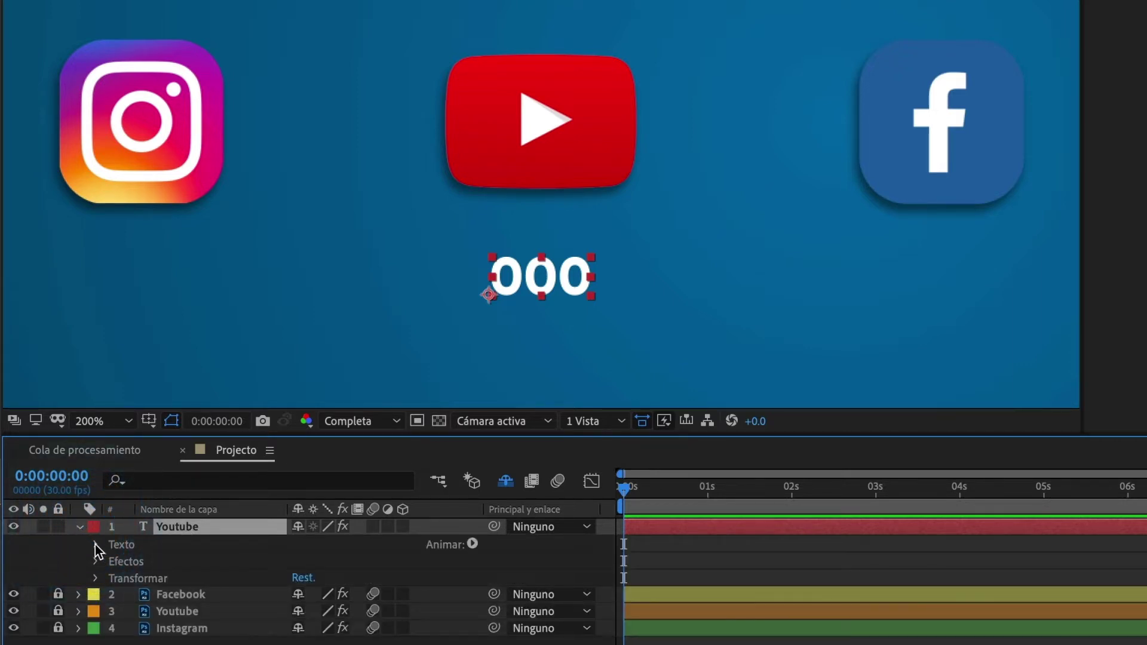
{"action": "left_click", "coordinate": [95, 545]}
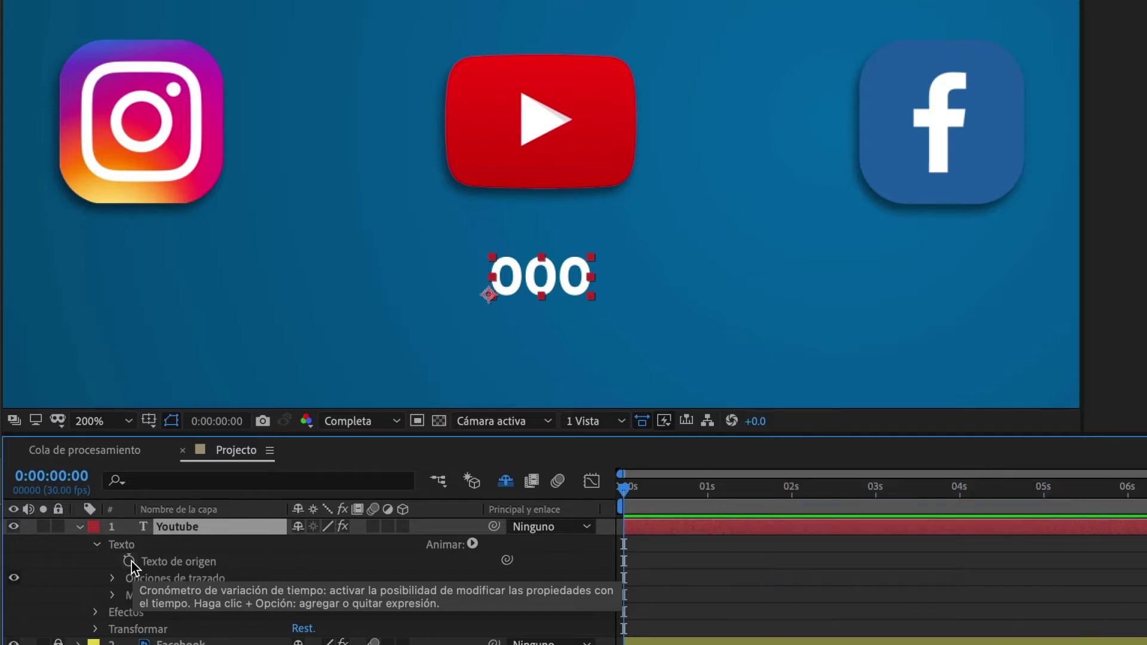
{"action": "left_click", "coordinate": [131, 561], "text": "alt"}
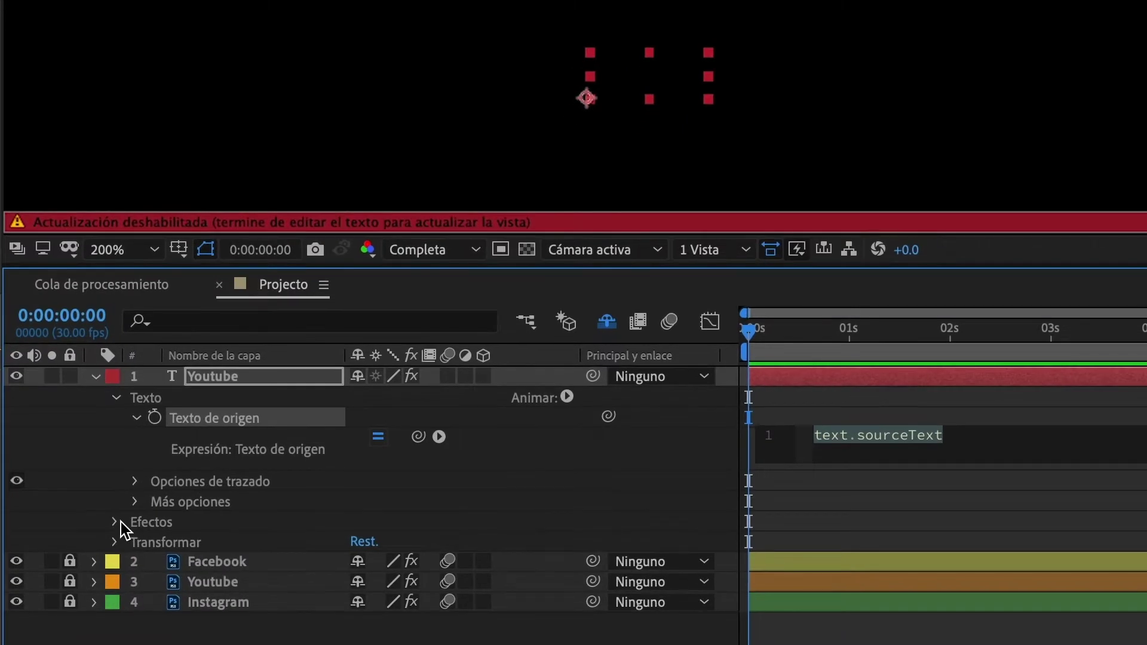
{"action": "left_click", "coordinate": [118, 522]}
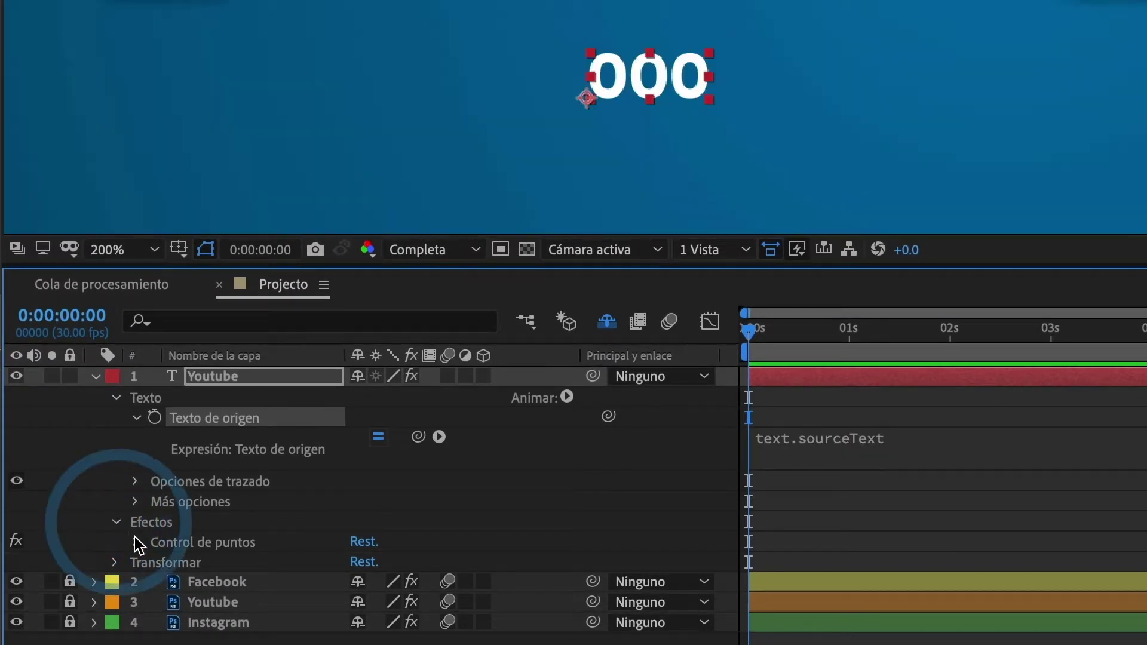
{"action": "left_click", "coordinate": [135, 540]}
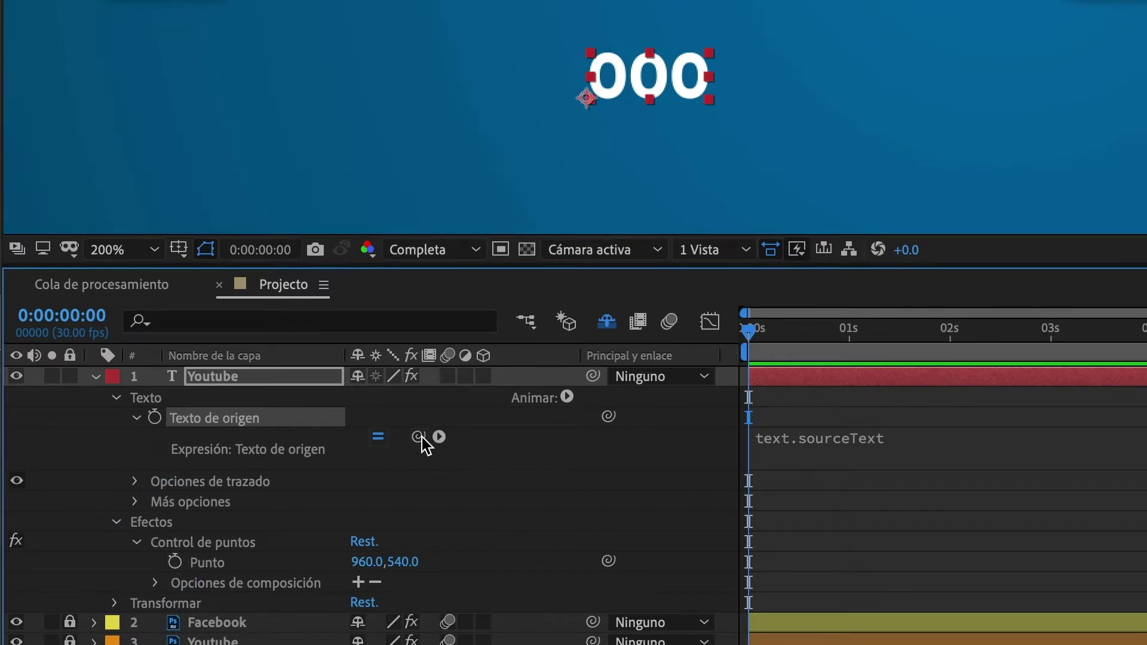
{"action": "left_click_drag", "start_coordinate": [420, 438], "coordinate": [209, 568]}
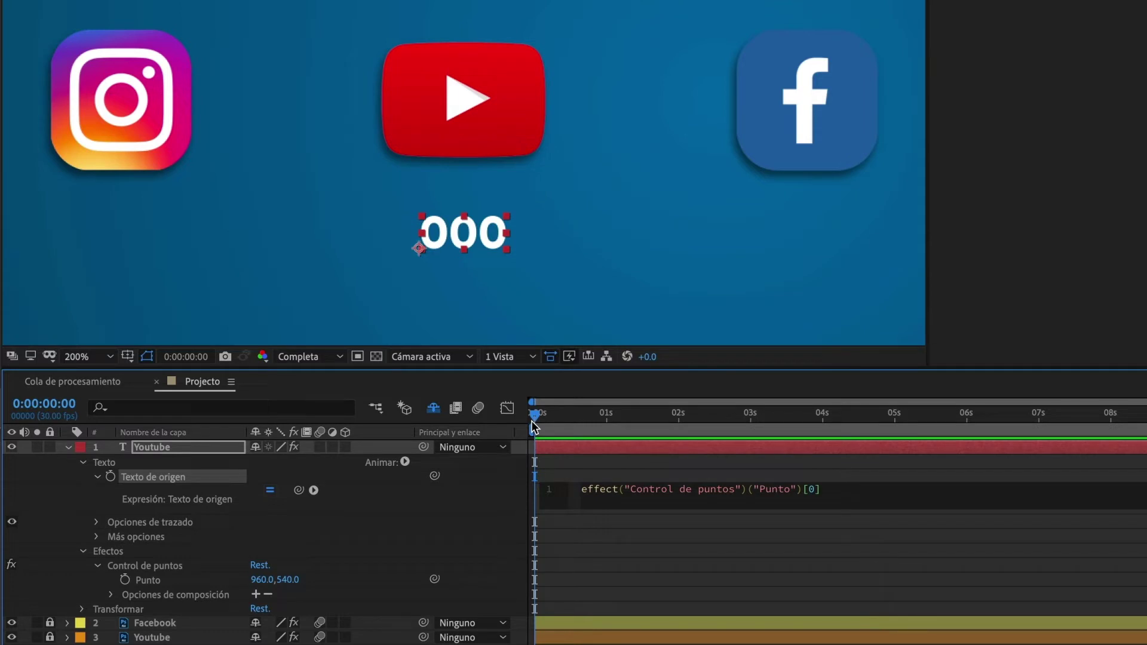
Commit the expression and add a Punto keyframe with value 0 at the start.
{"action": "left_click", "coordinate": [532, 420]}
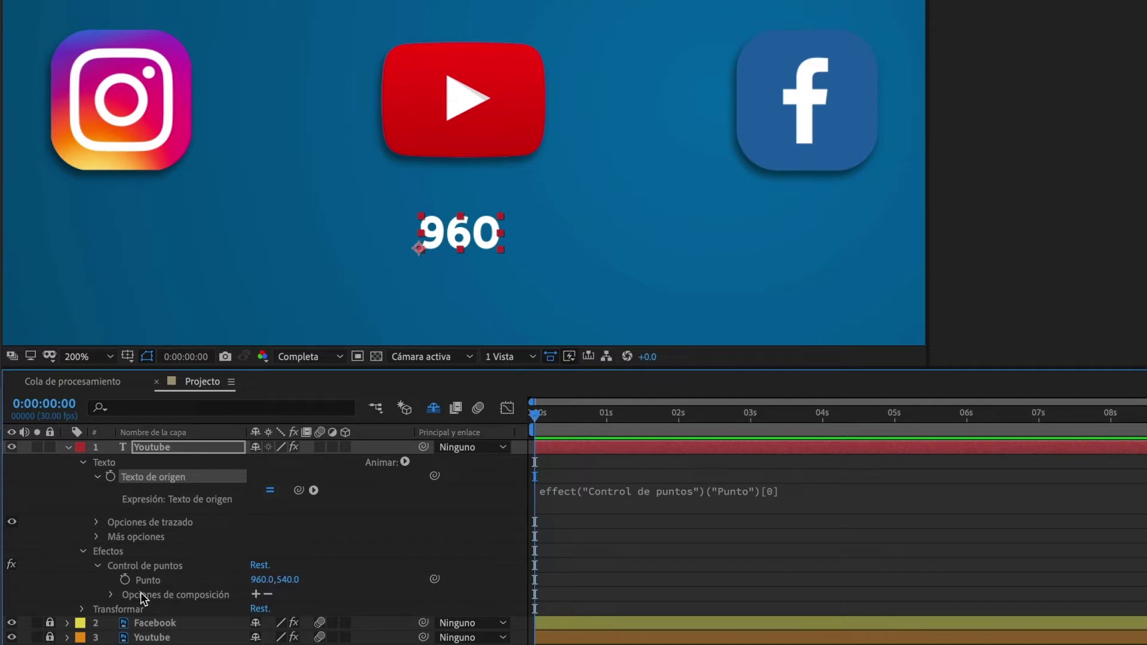
{"action": "left_click", "coordinate": [125, 579]}
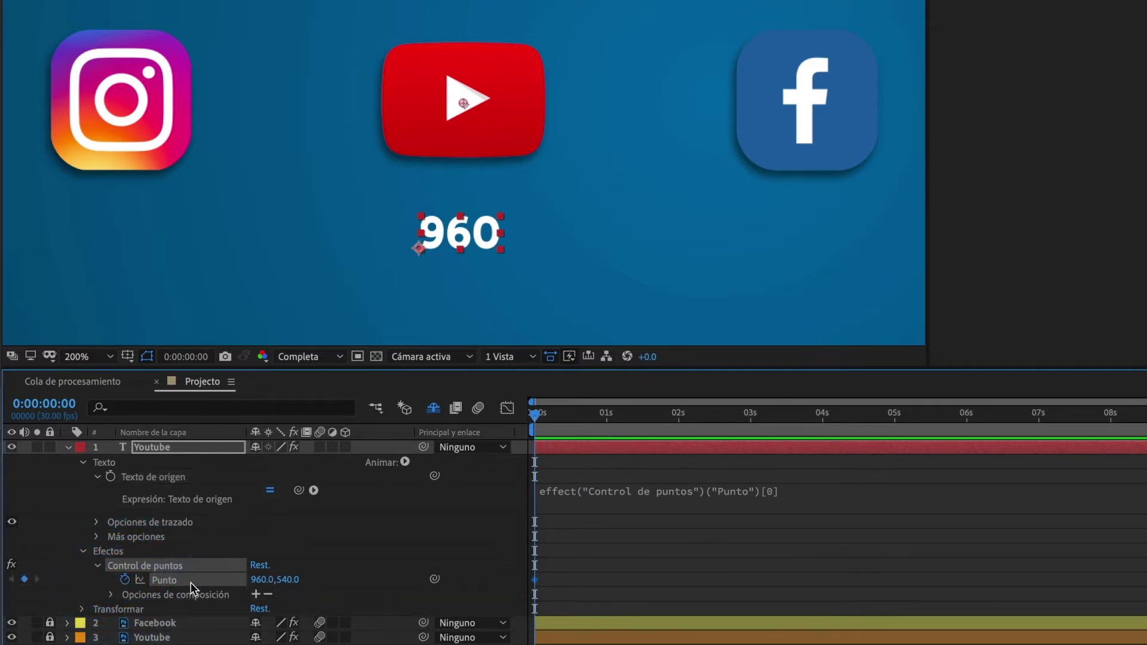
{"action": "left_click", "coordinate": [260, 587]}
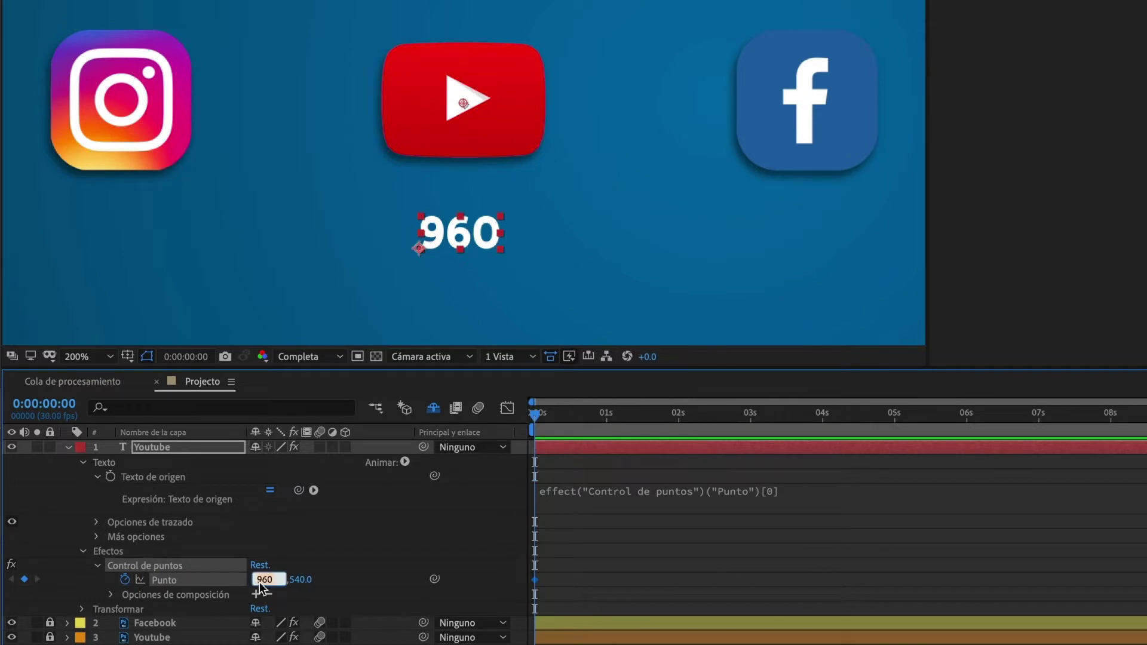
{"action": "type", "text": "0"}
{"action": "key", "text": "Return"}
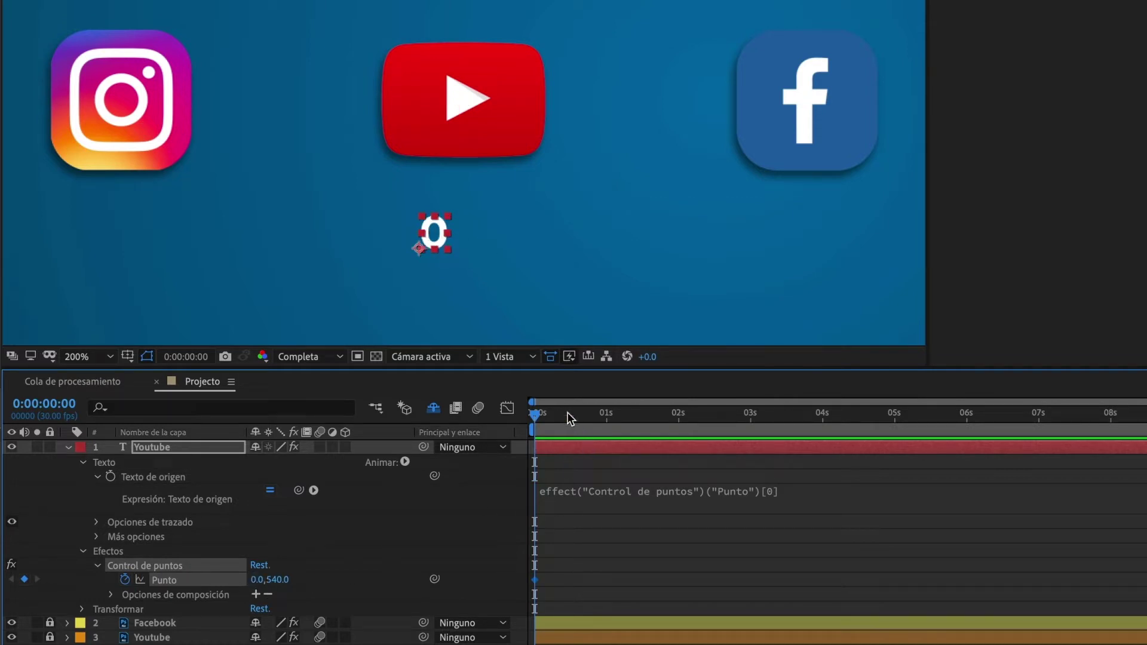
Keyframe Punto at 1000 around four seconds and preview the count from the start.
{"action": "mouse_move", "coordinate": [570, 412]}
{"action": "left_mouse_down"}
{"action": "mouse_move", "coordinate": [842, 418]}
{"action": "mouse_move", "coordinate": [811, 415]}
{"action": "left_mouse_up"}
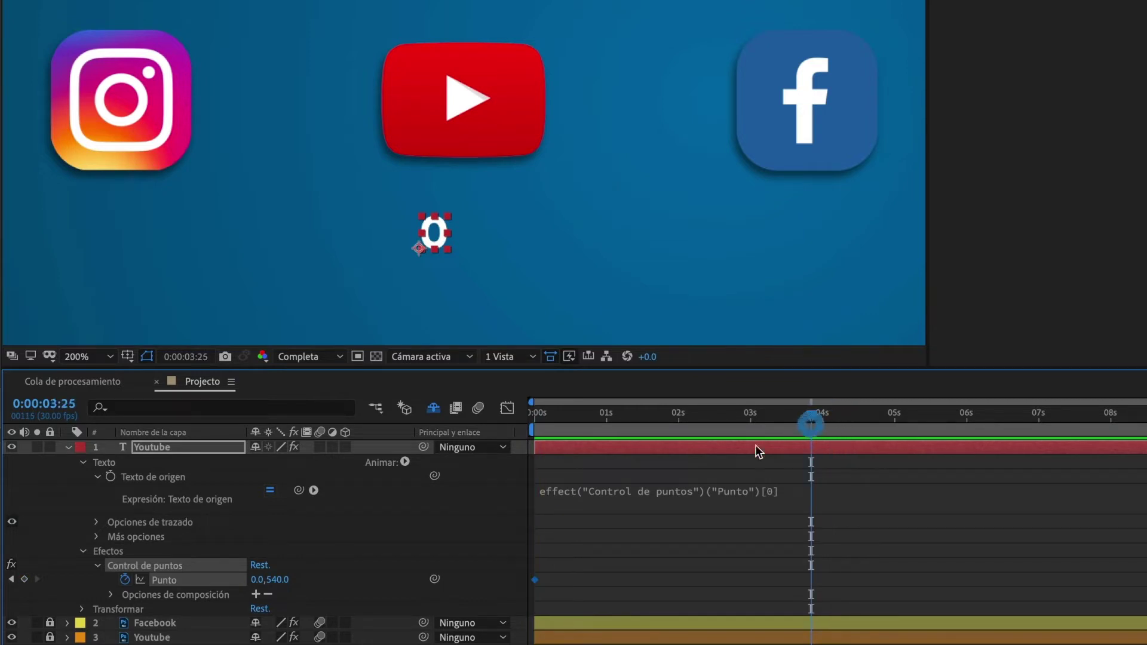
{"action": "left_click", "coordinate": [256, 580]}
{"action": "type", "text": "1000"}
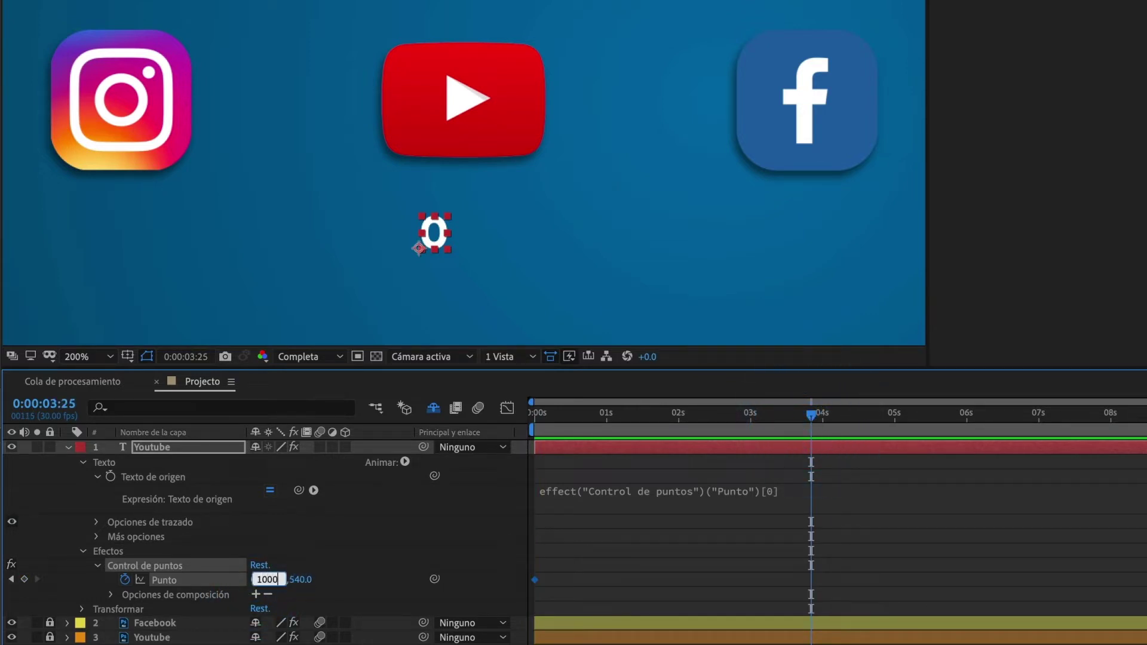
{"action": "key", "text": "Return"}
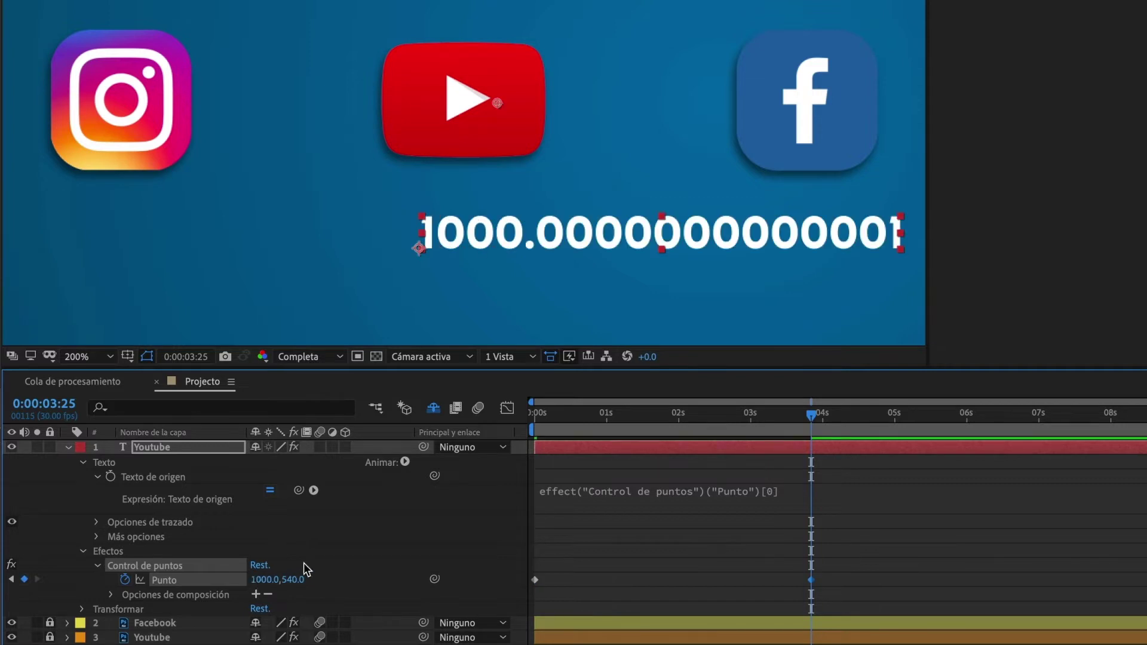
{"action": "left_click_drag", "start_coordinate": [790, 413], "coordinate": [483, 425]}
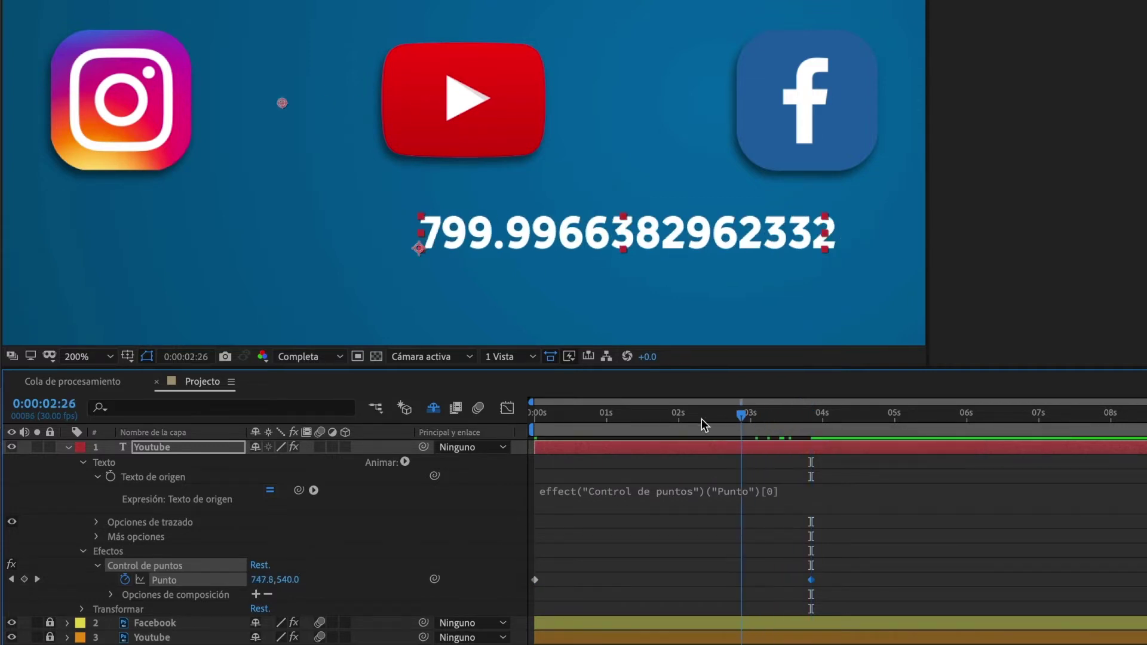
{"action": "key", "text": "space"}
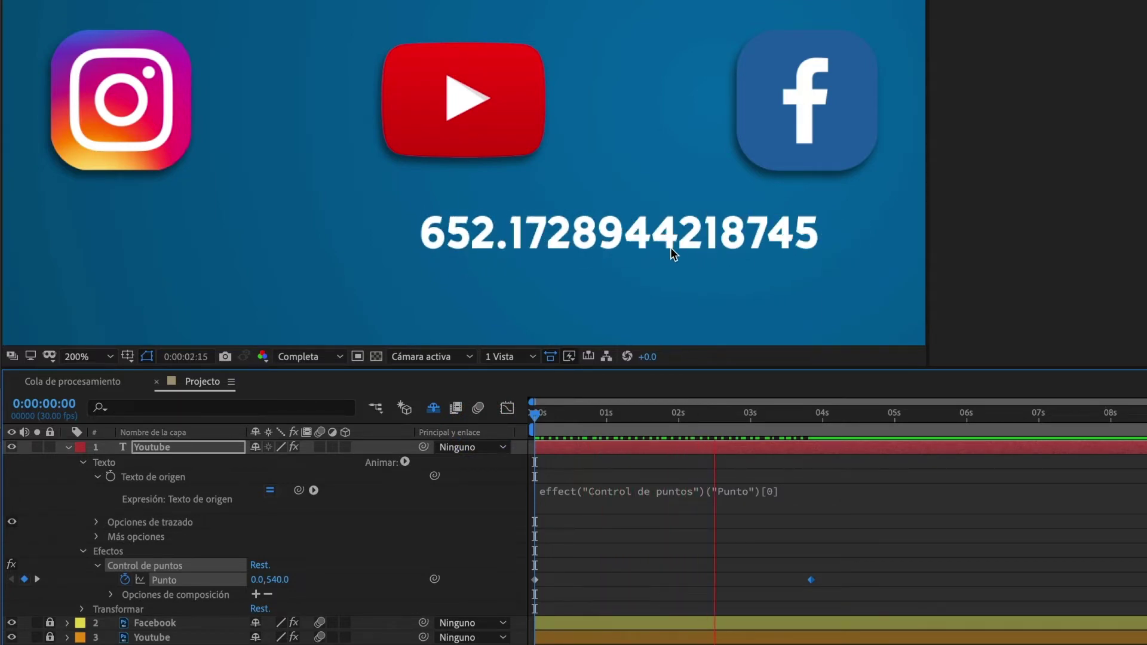
{"action": "key", "text": "space"}
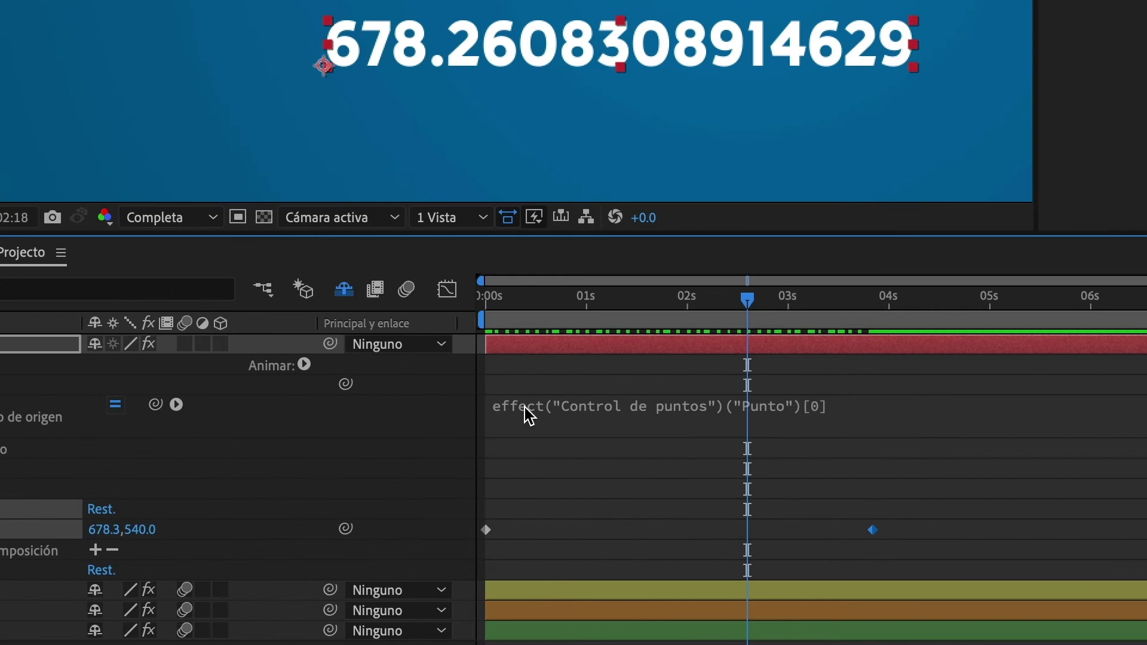
Paste the Math.round and comma-replace expression into Texto de origen, then preview the count to 1,000.
{"action": "left_click", "coordinate": [526, 408]}
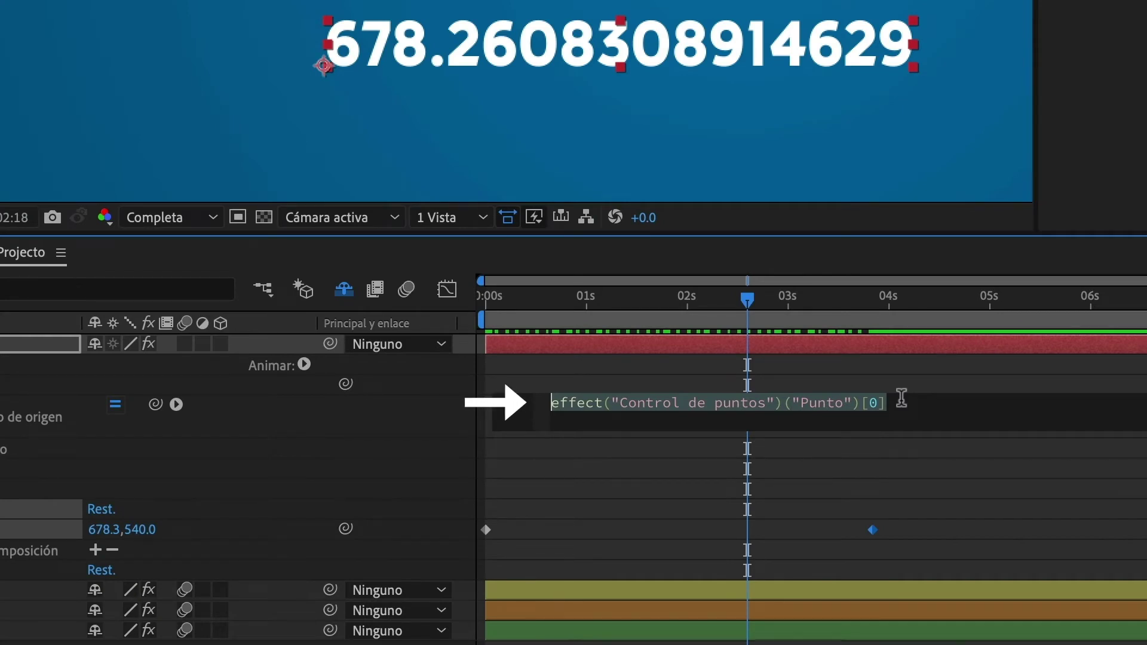
{"action": "key", "text": "ctrl+v"}
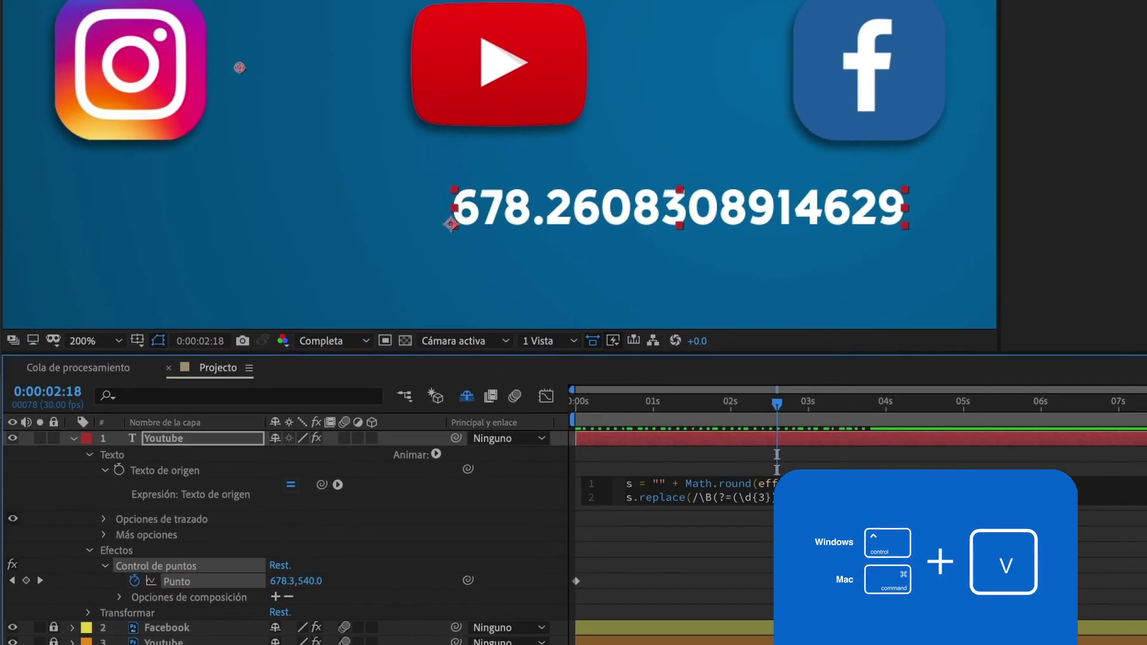
{"action": "left_click", "coordinate": [876, 521]}
{"action": "left_click_drag", "start_coordinate": [781, 406], "coordinate": [561, 432]}
{"action": "key", "text": "space"}
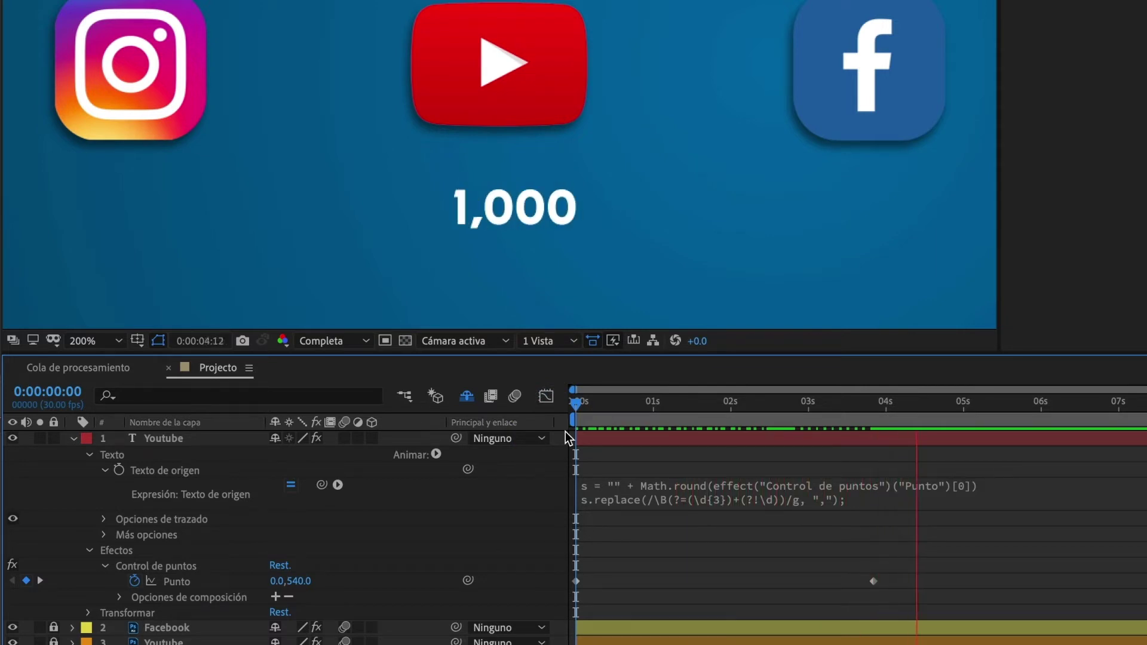
Centre the 1,000 counter horizontally in the composition under the YouTube icon.
{"action": "key", "text": "space"}
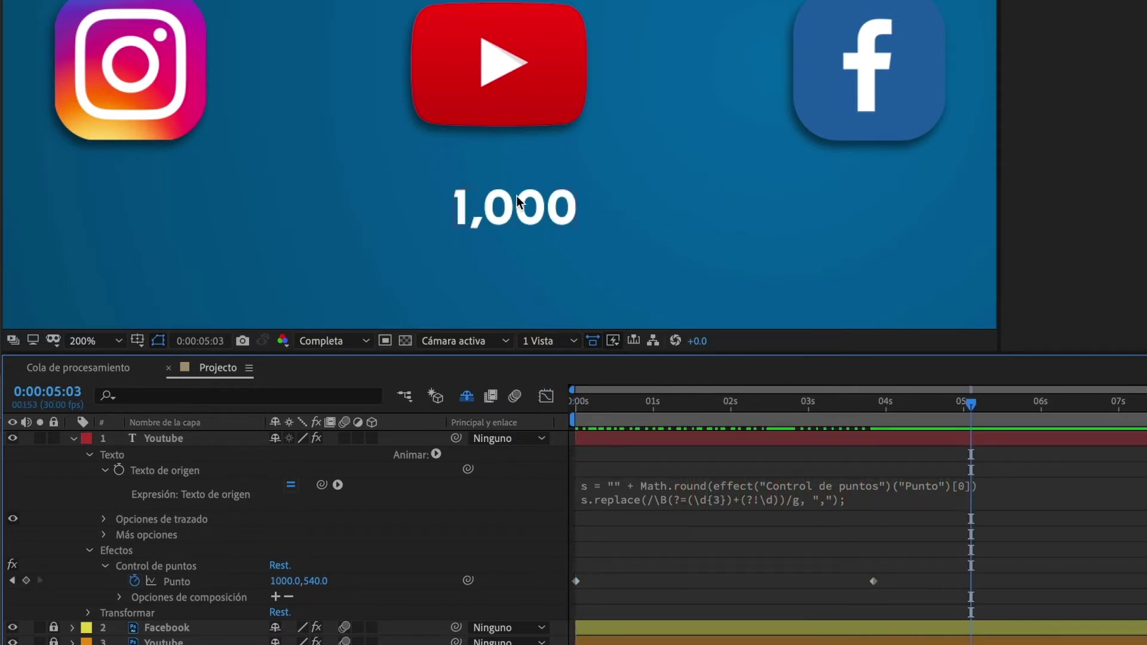
{"action": "left_click", "coordinate": [557, 217]}
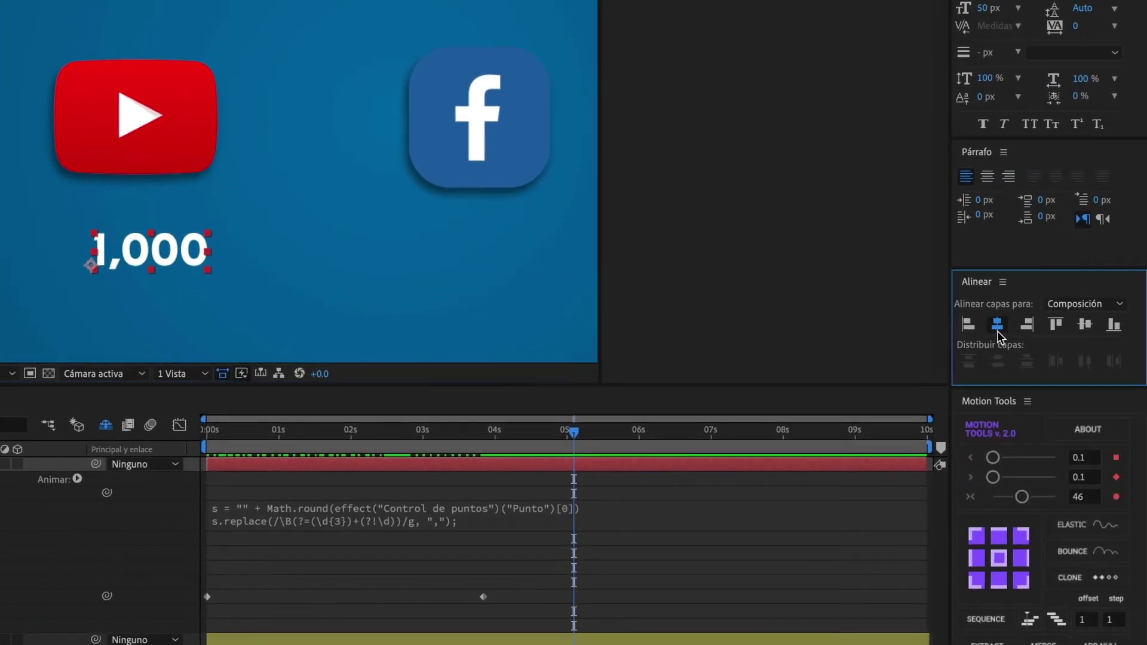
{"action": "left_click", "coordinate": [997, 331]}
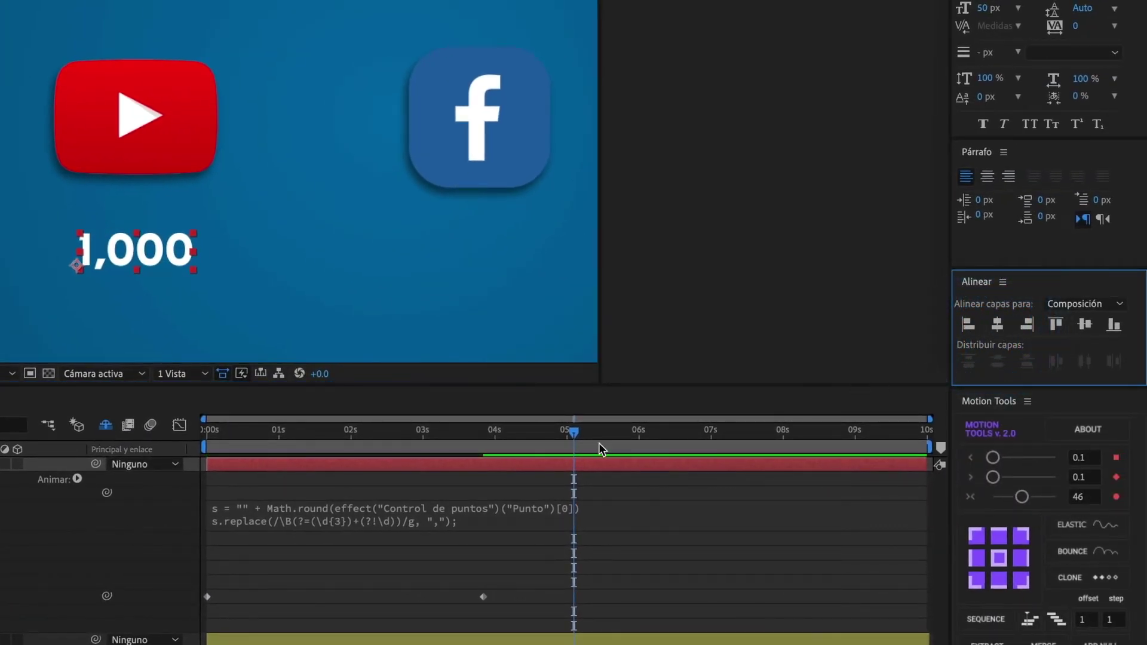
{"action": "left_click", "coordinate": [561, 440]}
{"action": "left_click_drag", "start_coordinate": [561, 441], "coordinate": [589, 400]}
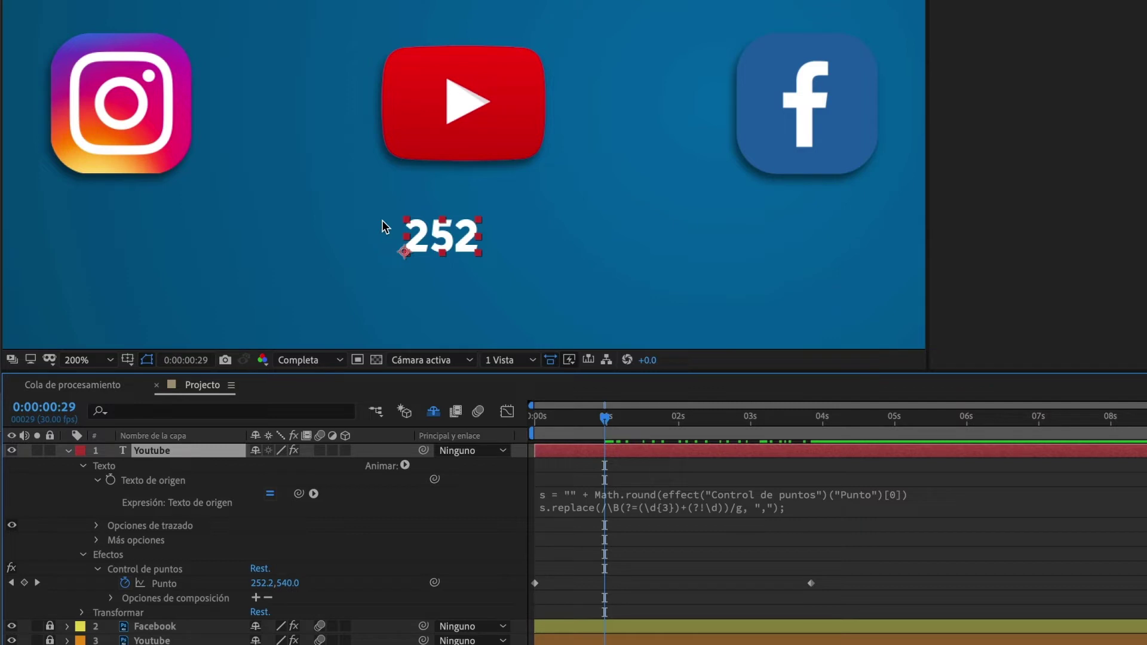
Insert a # prefix into the expression's empty quotes and scrub forward to check it.
{"action": "left_click", "coordinate": [568, 496]}
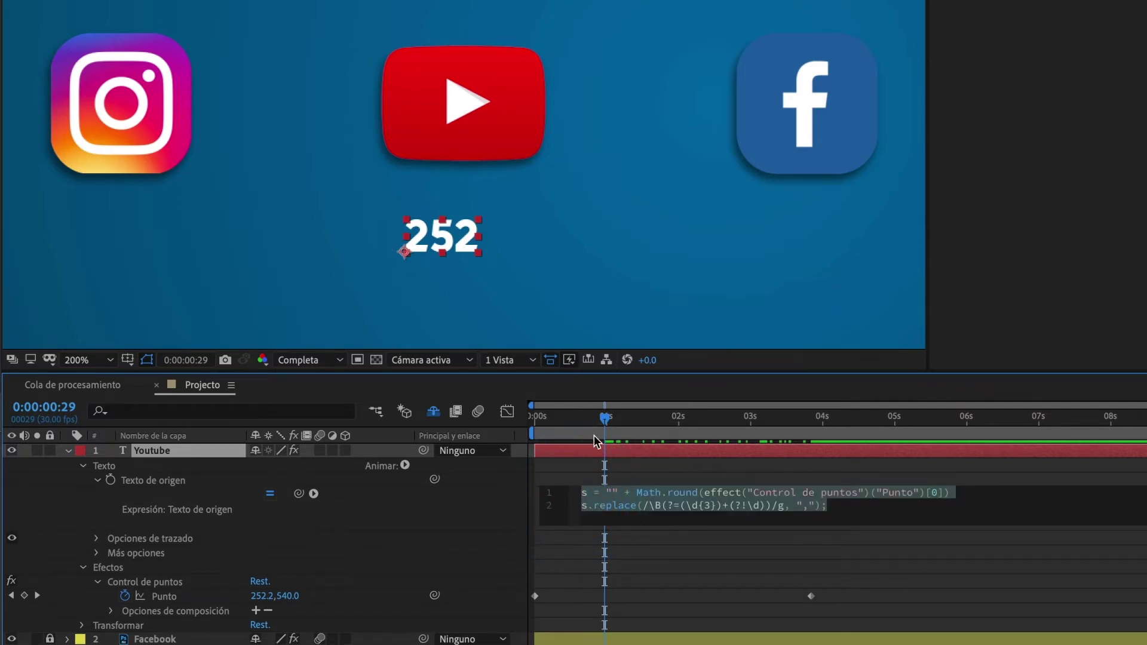
{"action": "left_click", "coordinate": [610, 493]}
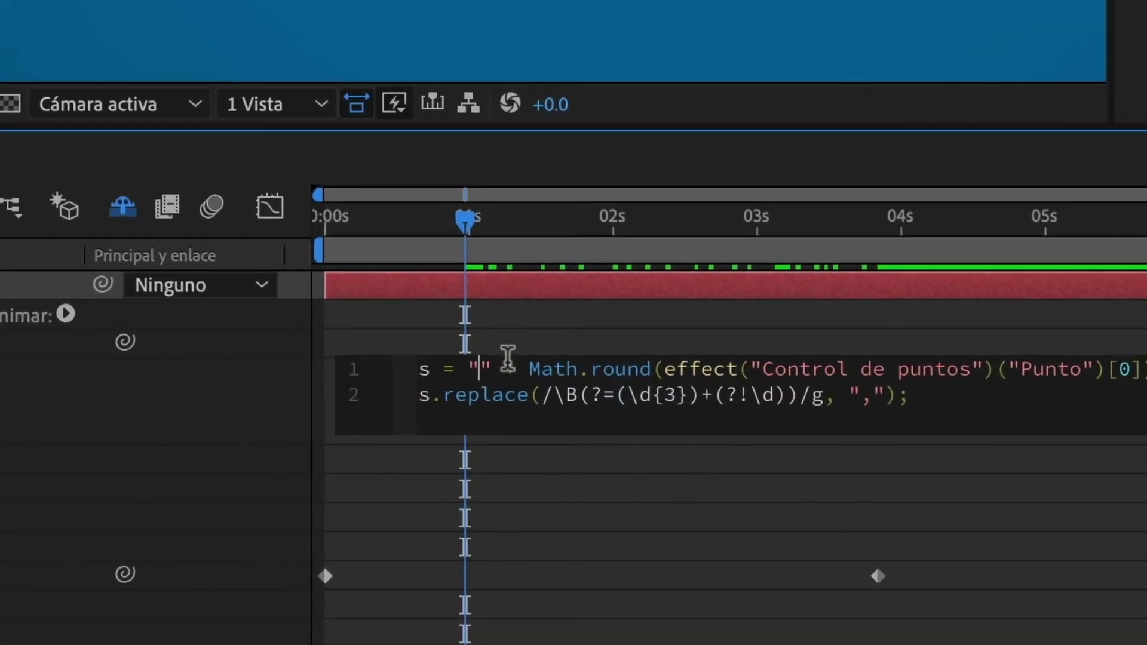
{"action": "type", "text": "#"}
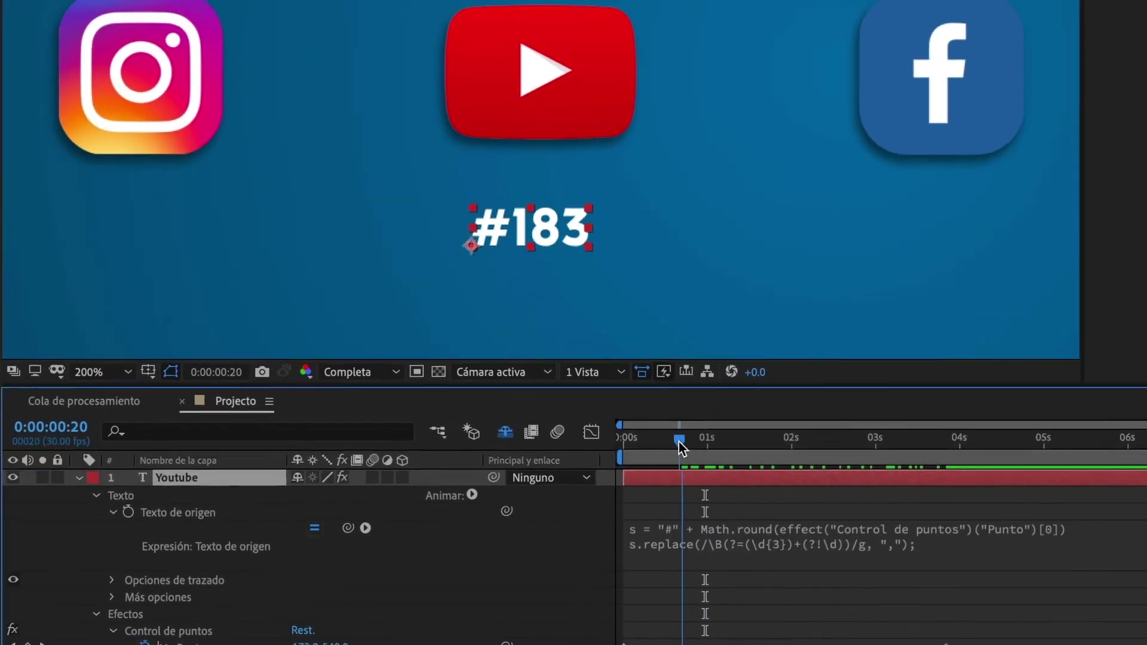
{"action": "left_click", "coordinate": [675, 442]}
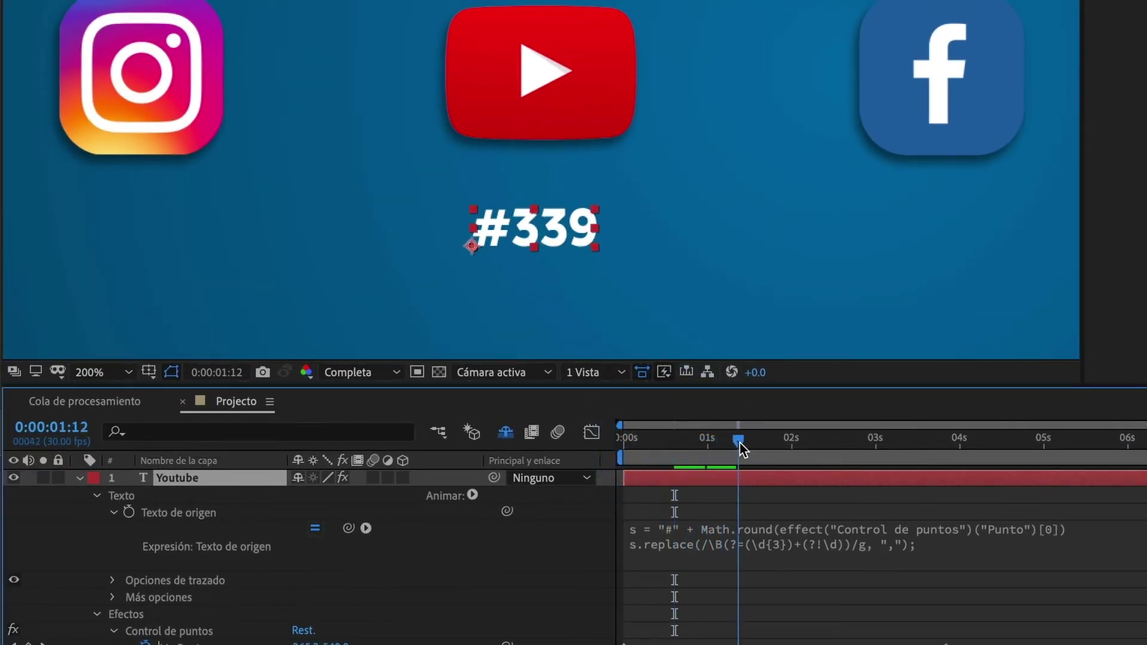
{"action": "left_click_drag", "start_coordinate": [684, 445], "coordinate": [747, 442]}
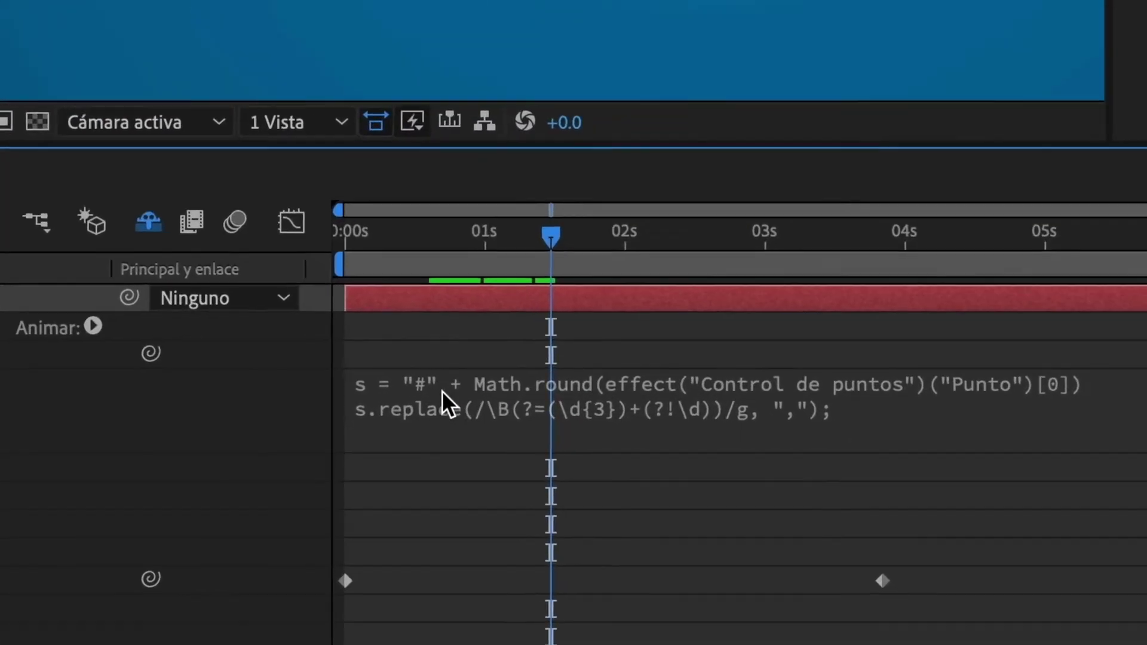
Add a space after the # so the counter reads like # 61.
{"action": "left_click", "coordinate": [676, 534]}
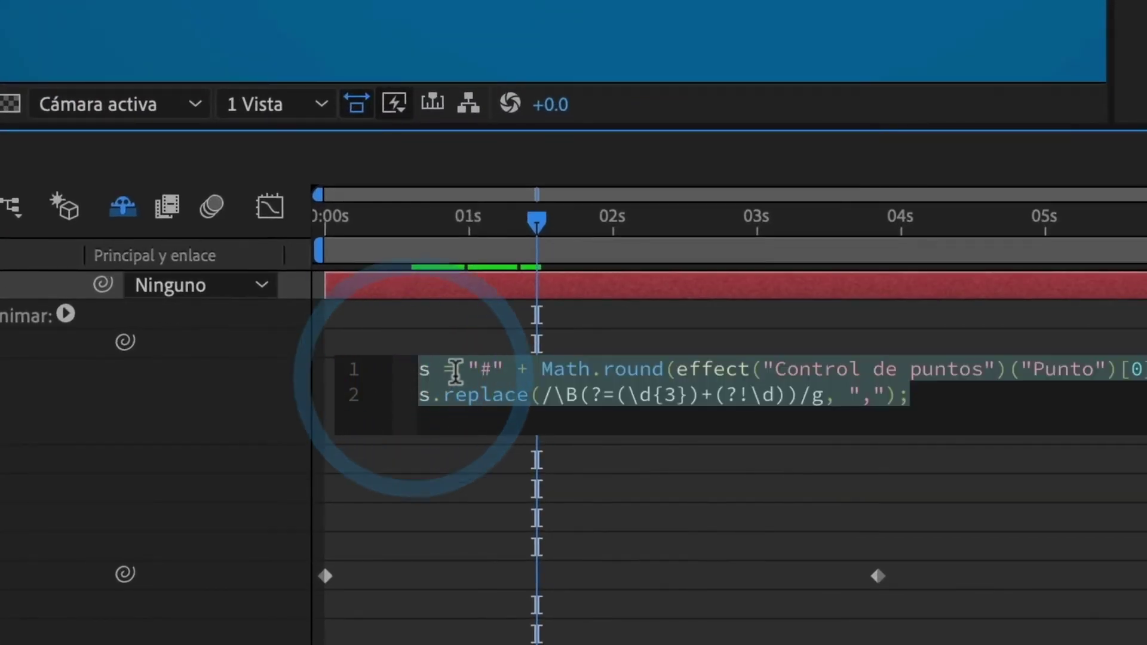
{"action": "left_click", "coordinate": [499, 371]}
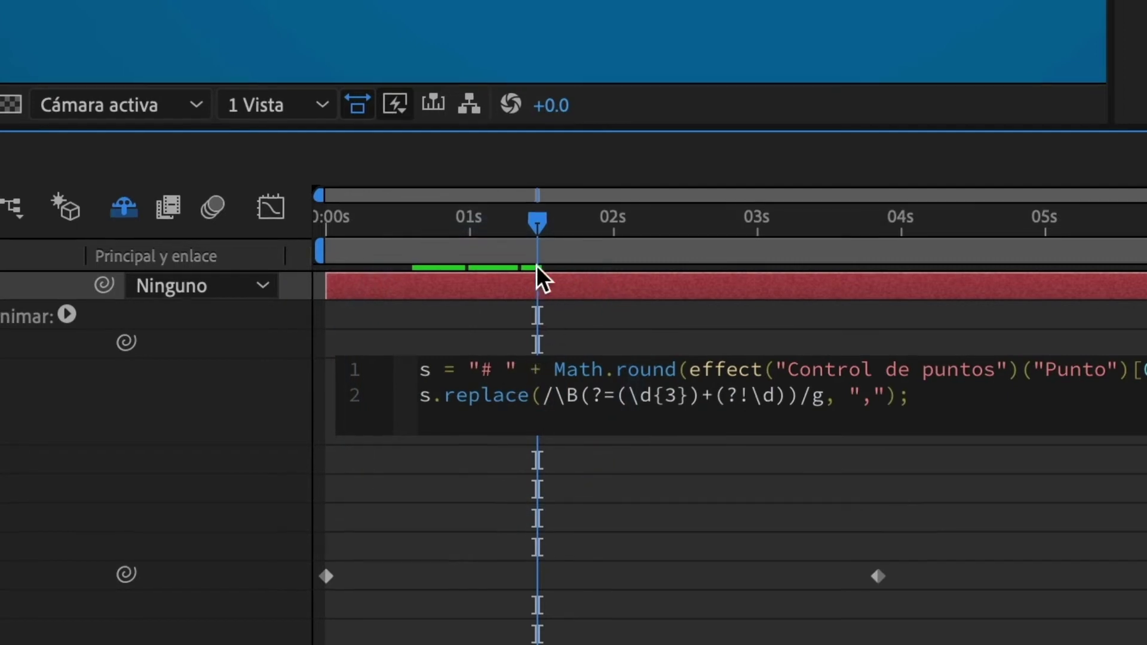
{"action": "mouse_move", "coordinate": [537, 223]}
{"action": "left_mouse_down"}
{"action": "mouse_move", "coordinate": [793, 442]}
{"action": "mouse_move", "coordinate": [643, 445]}
{"action": "left_mouse_up"}
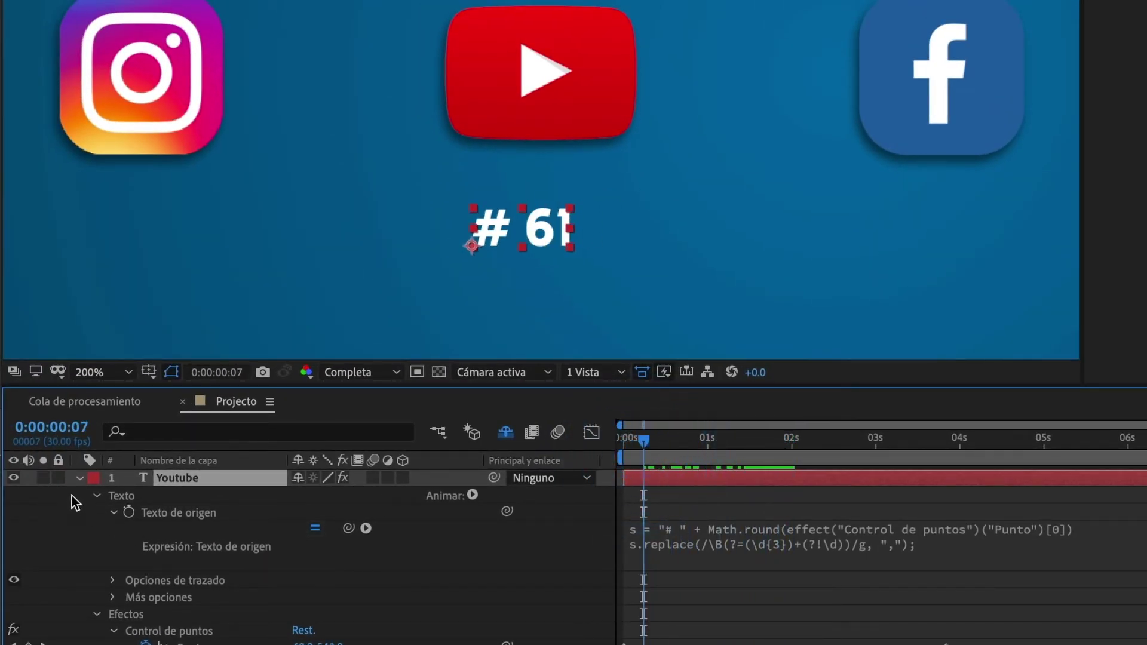
Duplicate the YouTube counter layer and move the copy under the Facebook icon.
{"action": "left_click", "coordinate": [78, 477]}
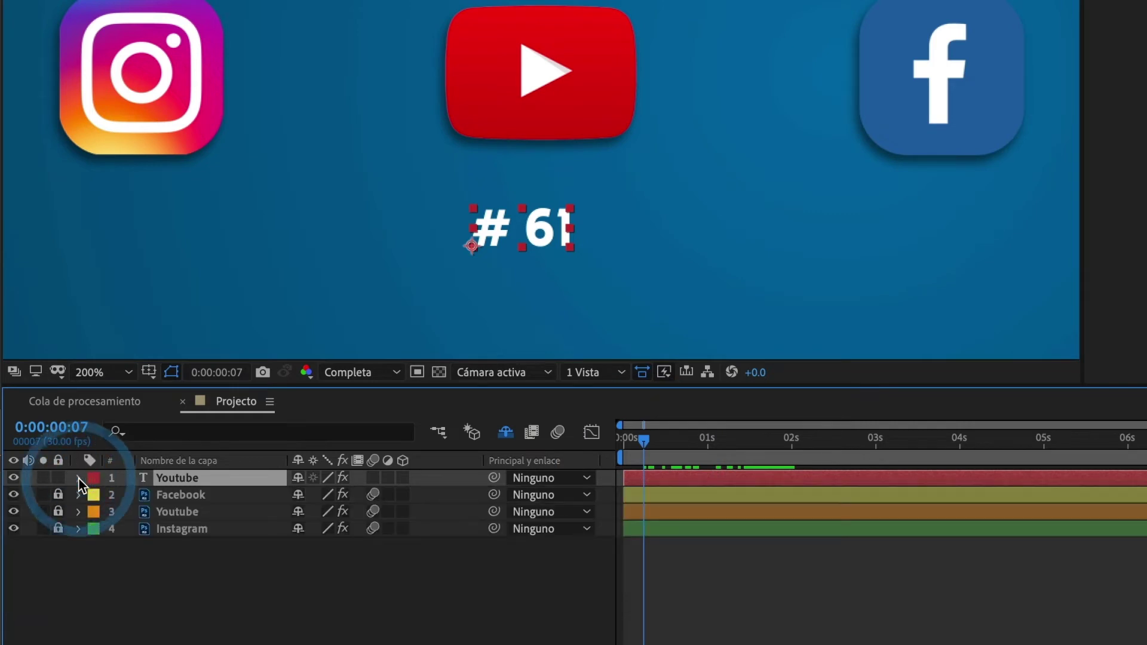
{"action": "left_click", "coordinate": [160, 478]}
{"action": "key", "text": "ctrl+d"}
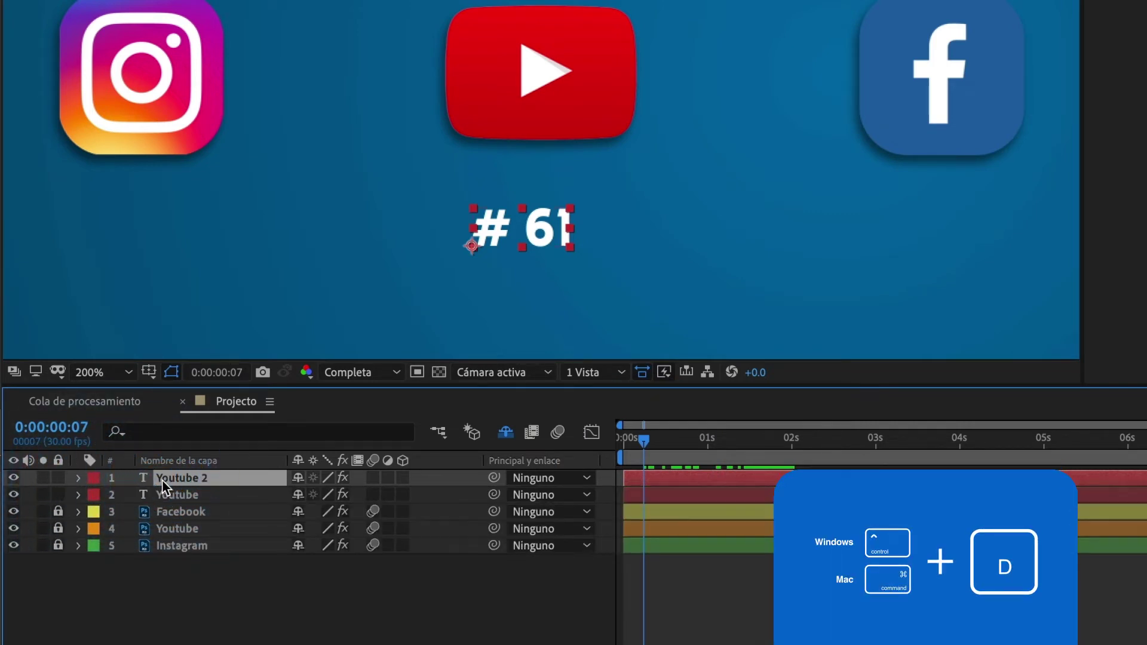
{"action": "left_click_drag", "start_coordinate": [545, 239], "coordinate": [964, 239]}
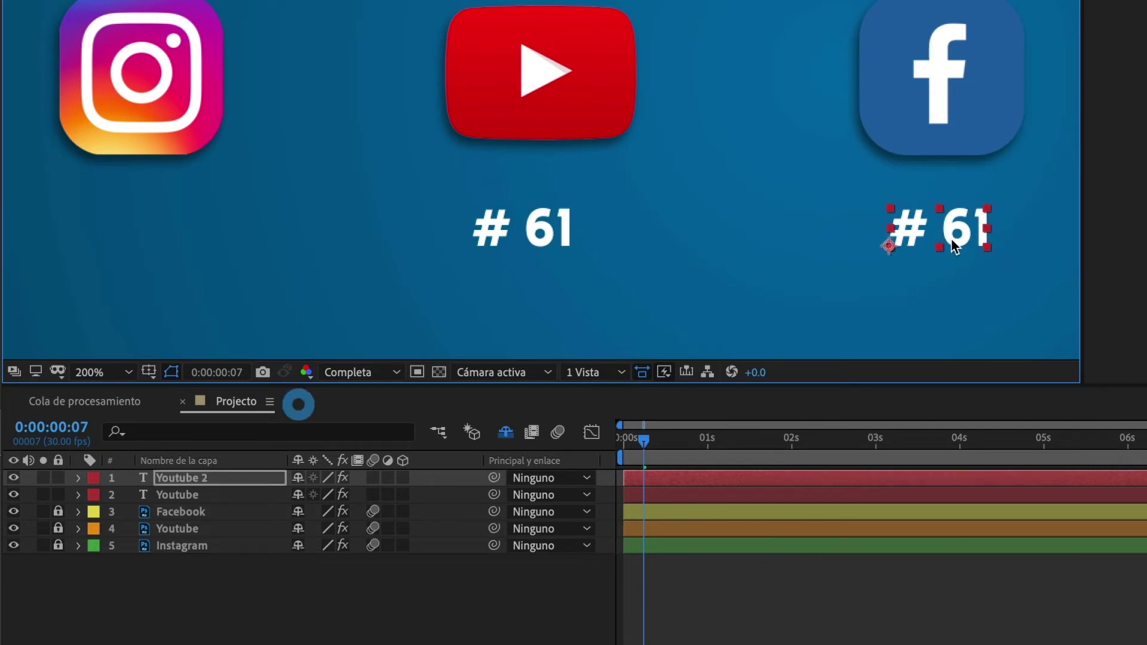
Rename the copied layer to Facebook.
{"action": "left_click", "coordinate": [188, 478]}
{"action": "key", "text": "Return"}
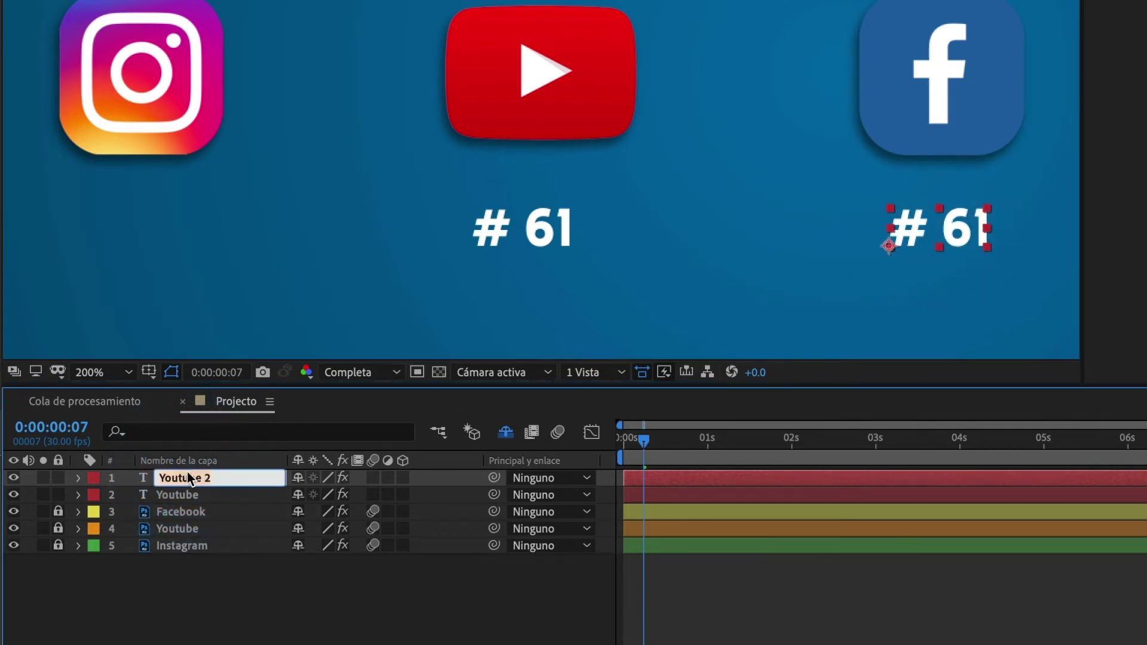
{"action": "type", "text": "Facebook"}
{"action": "key", "text": "Return"}
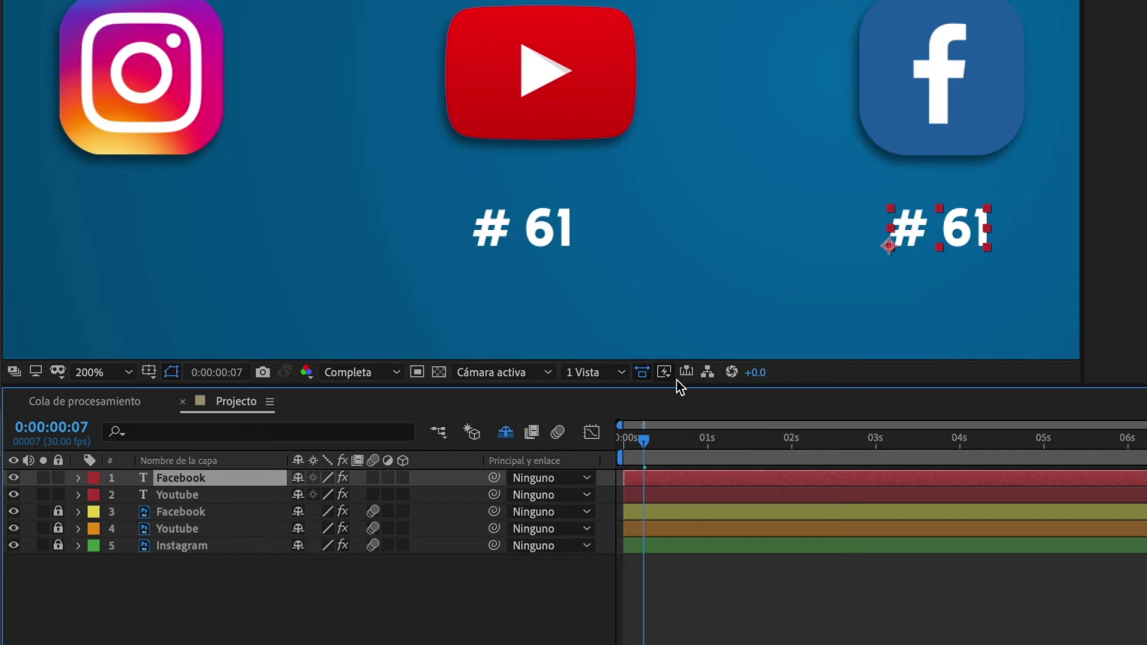
{"action": "left_click", "coordinate": [78, 478]}
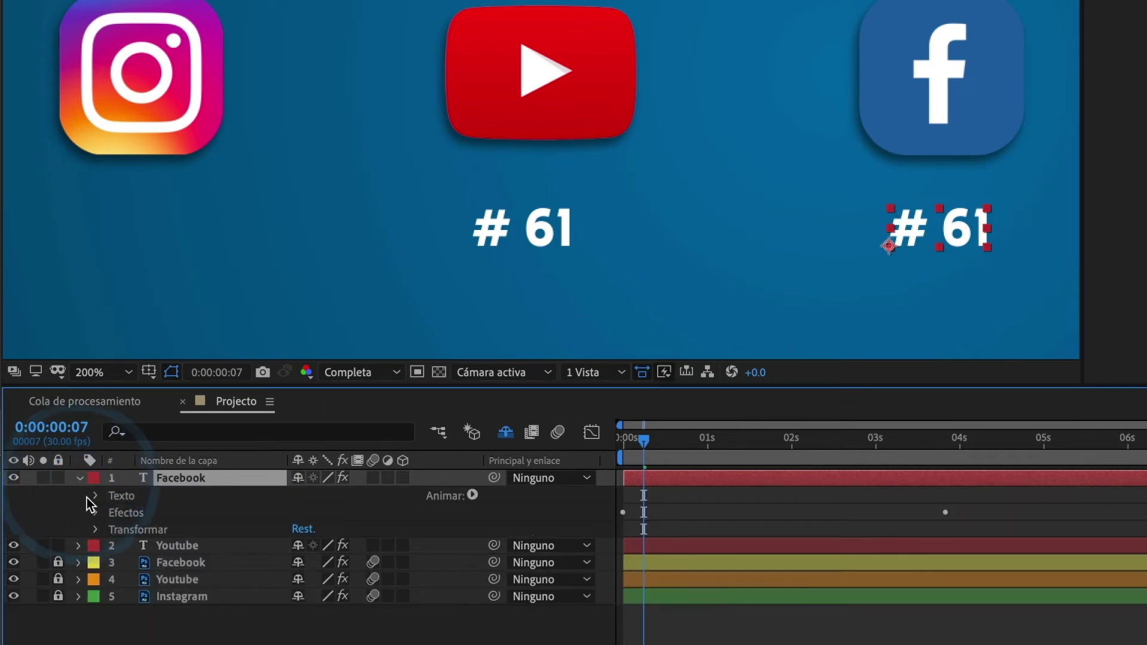
Change the Facebook counter's expression to toFixed(2) with a '% ' prefix, showing % 0.00.
{"action": "left_click", "coordinate": [97, 496]}
{"action": "left_click", "coordinate": [111, 512]}
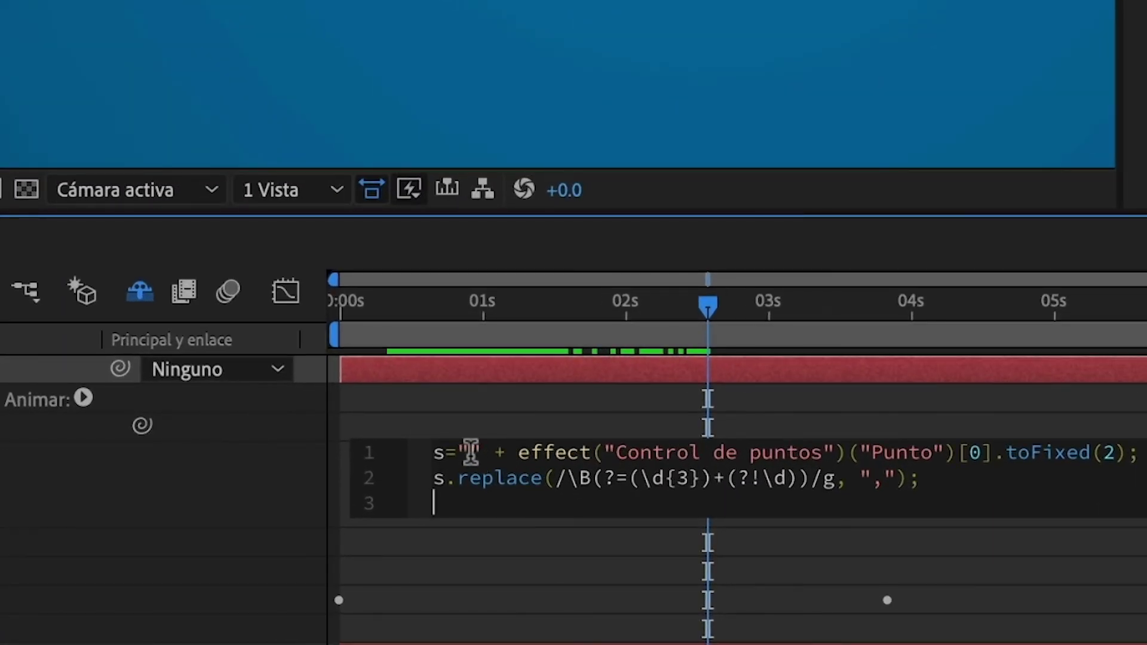
{"action": "left_click", "coordinate": [470, 452]}
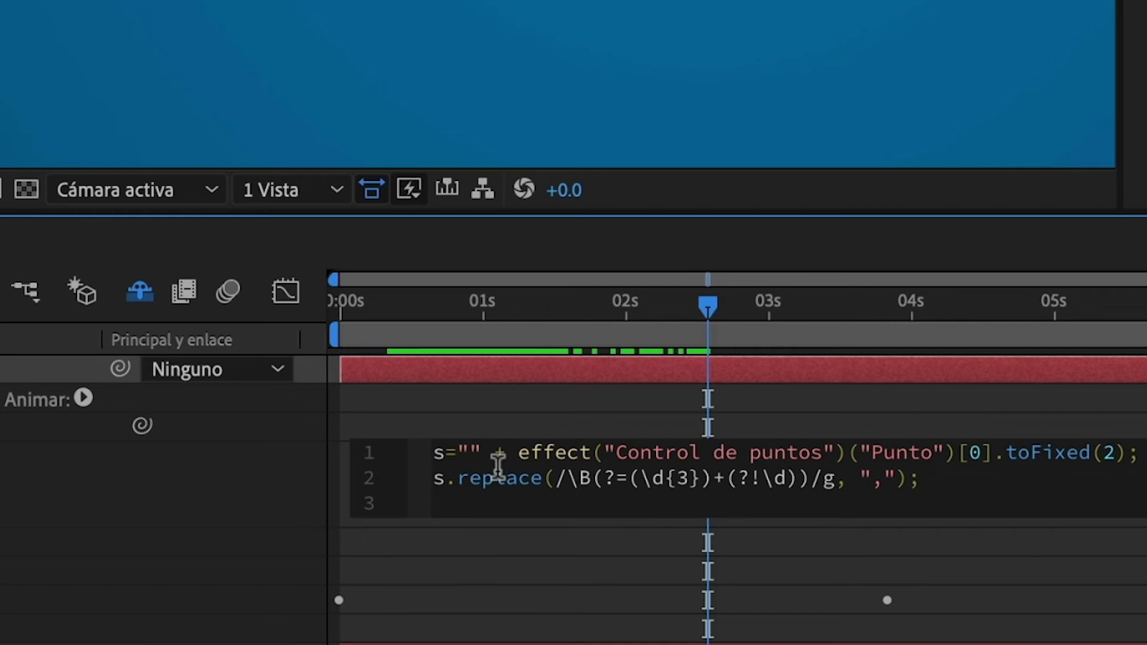
{"action": "type", "text": "%"}
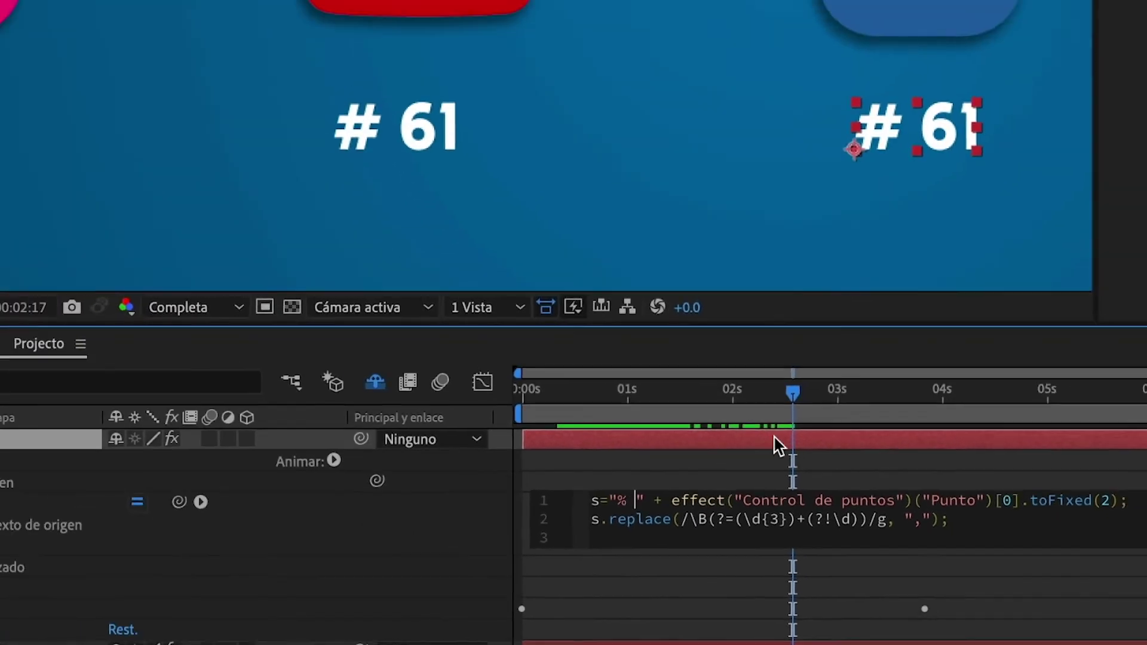
{"action": "mouse_move", "coordinate": [802, 393]}
{"action": "left_mouse_down"}
{"action": "mouse_move", "coordinate": [715, 460]}
{"action": "mouse_move", "coordinate": [528, 469]}
{"action": "left_mouse_up"}
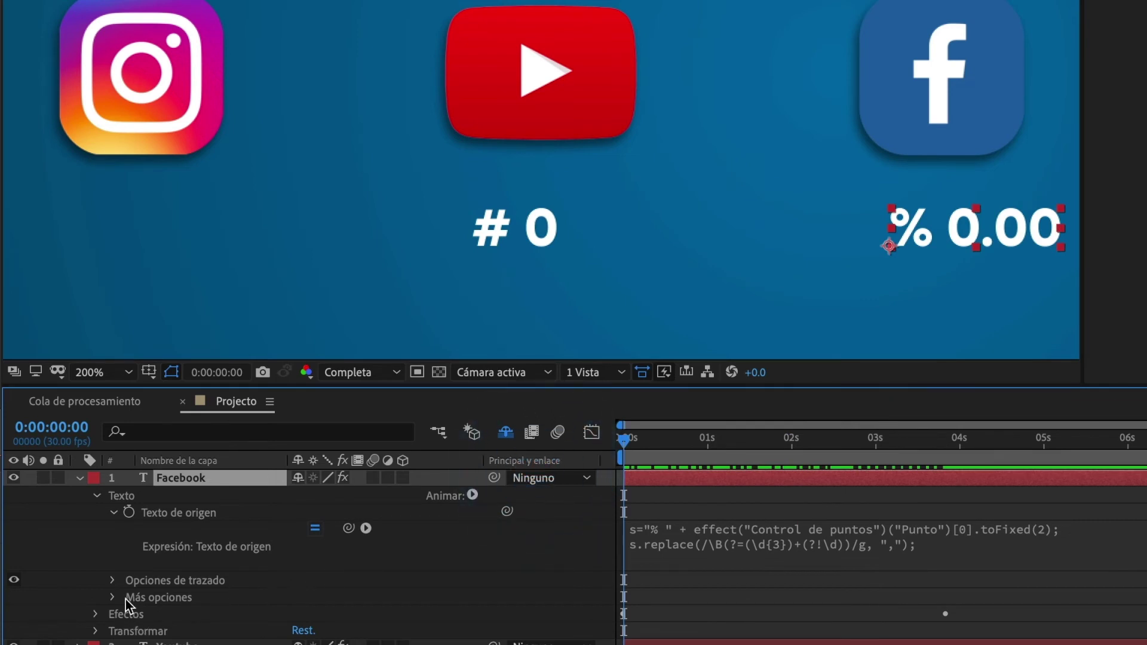
Change the Facebook counter's final Punto keyframe value from 1000 to 100.
{"action": "key", "text": "u"}
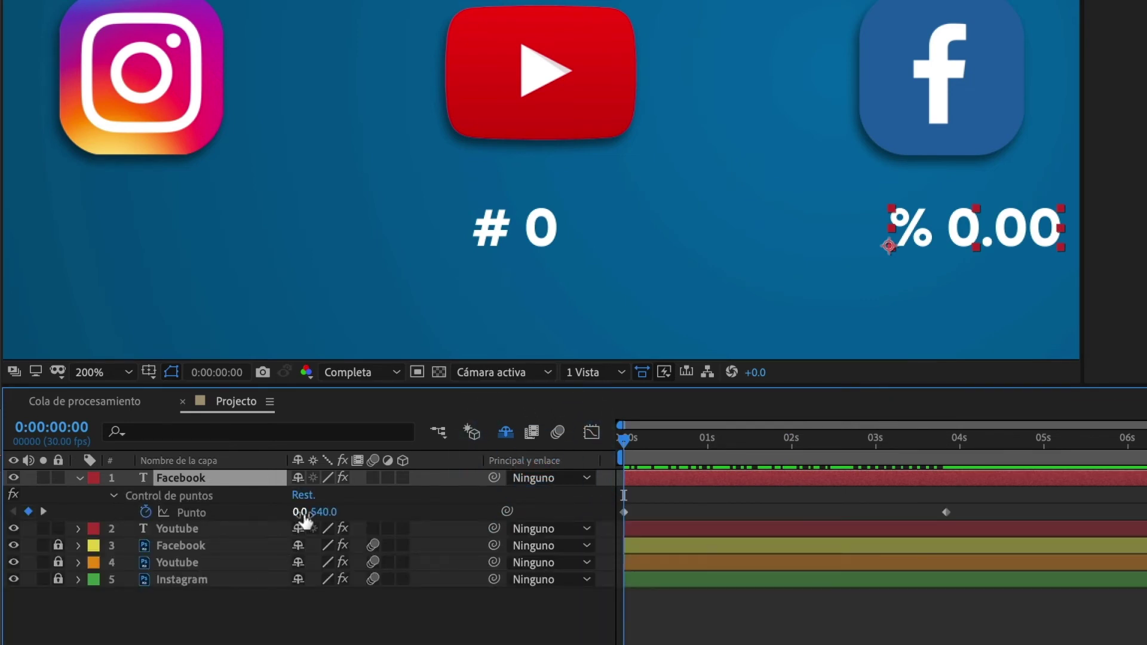
{"action": "left_click_drag", "start_coordinate": [623, 441], "coordinate": [948, 454]}
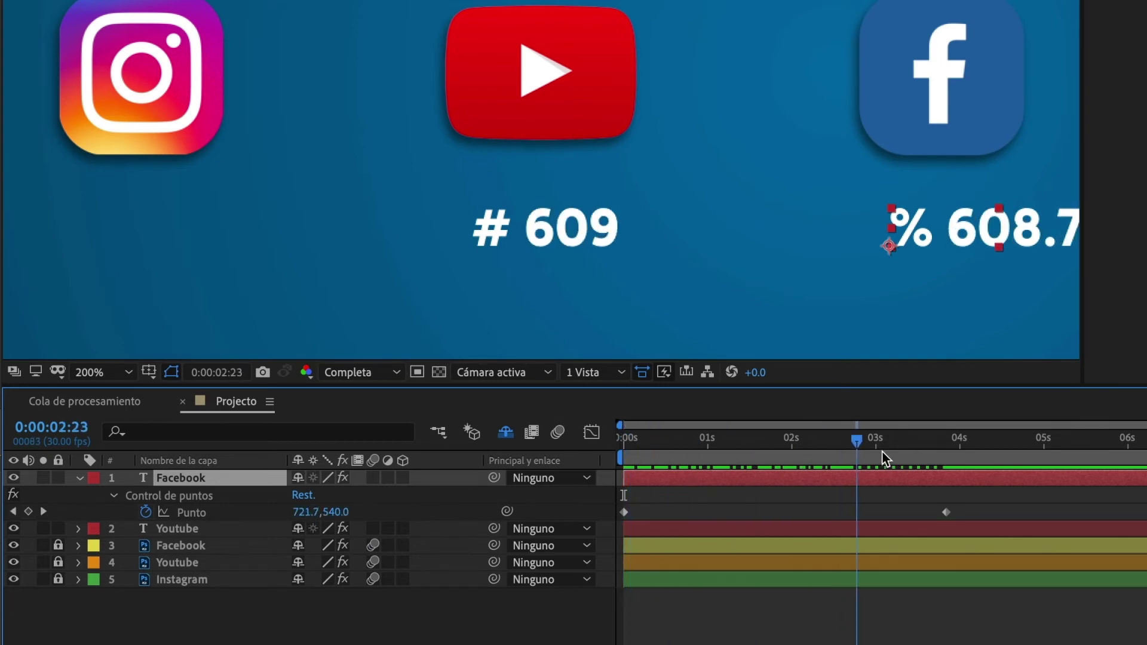
{"action": "left_click", "coordinate": [313, 512]}
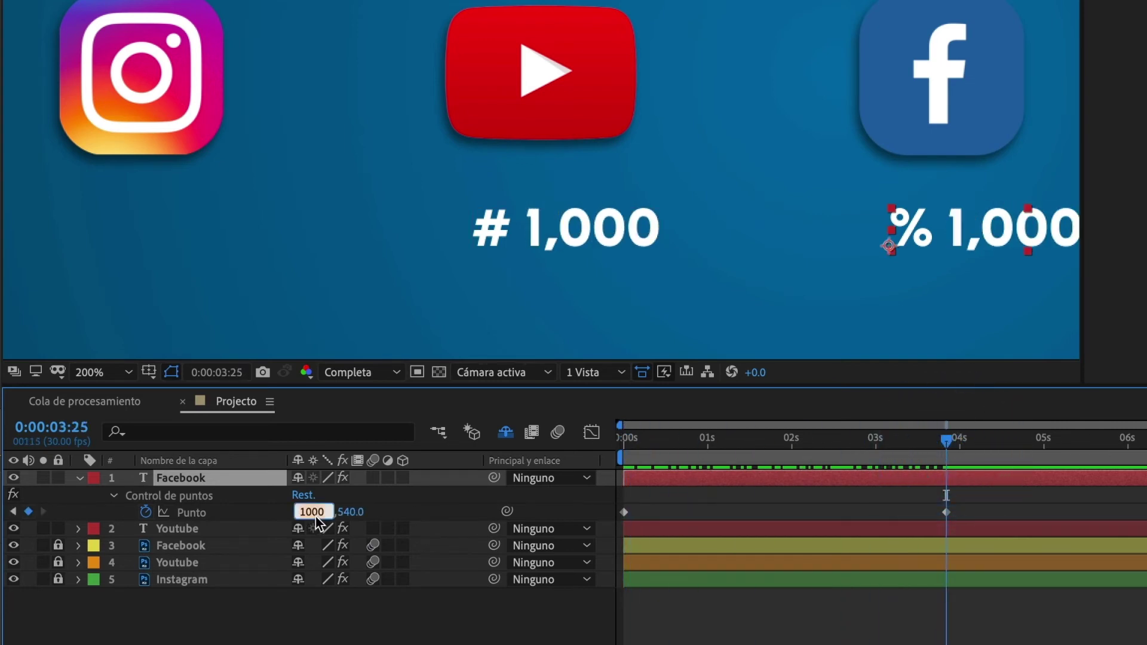
{"action": "key", "text": "Return"}
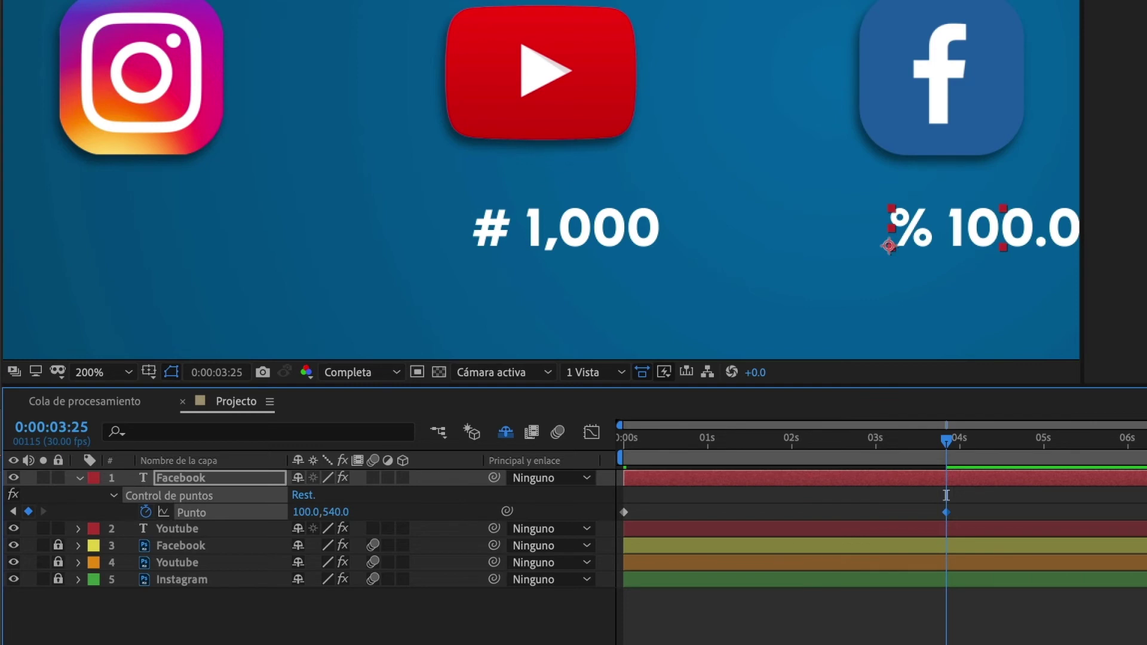
{"action": "left_click_drag", "start_coordinate": [844, 442], "coordinate": [825, 442]}
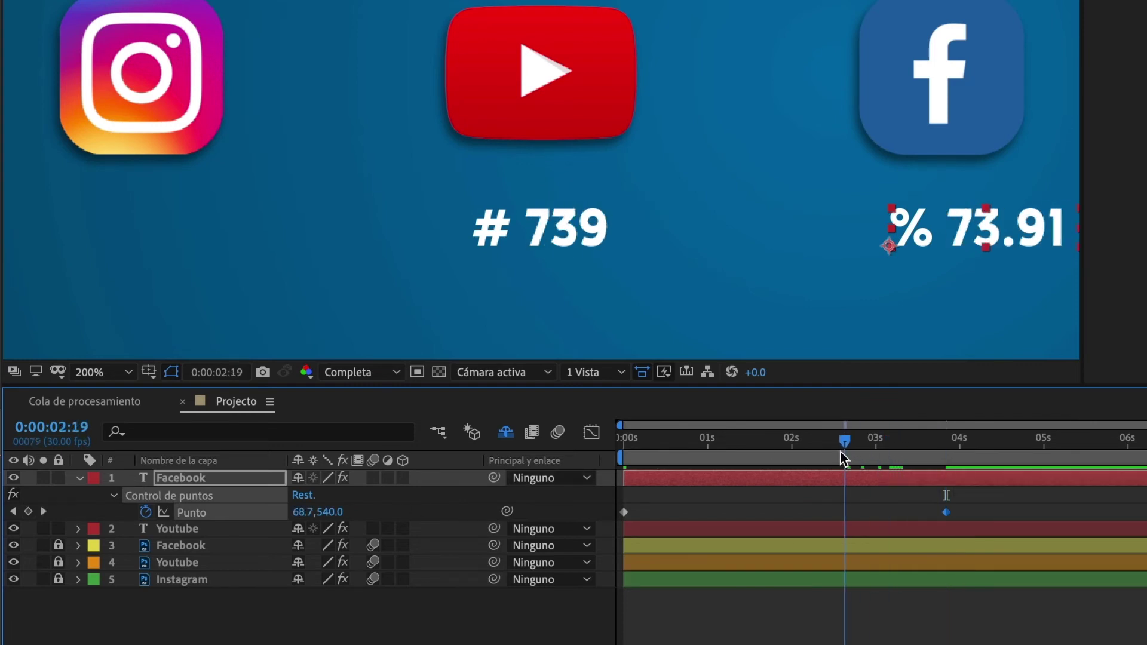
Shift the percentage counter left under the Facebook icon and preview the count from the start.
{"action": "left_click_drag", "start_coordinate": [1011, 242], "coordinate": [969, 238]}
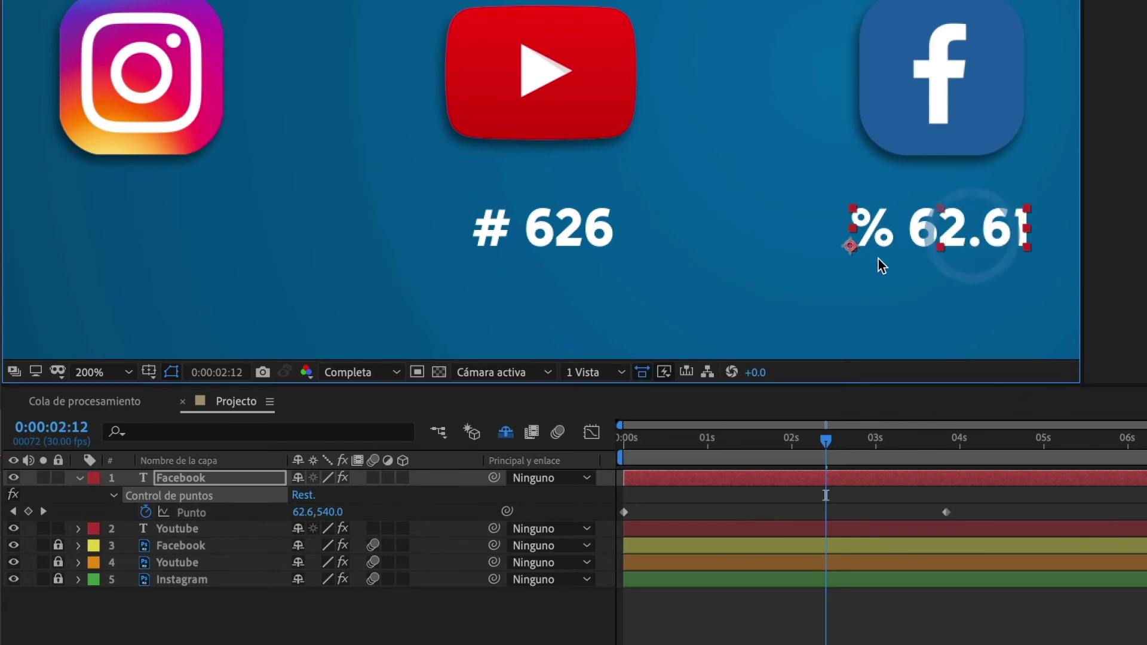
{"action": "left_click_drag", "start_coordinate": [837, 446], "coordinate": [757, 456]}
{"action": "key", "text": "Home"}
{"action": "key", "text": "space"}
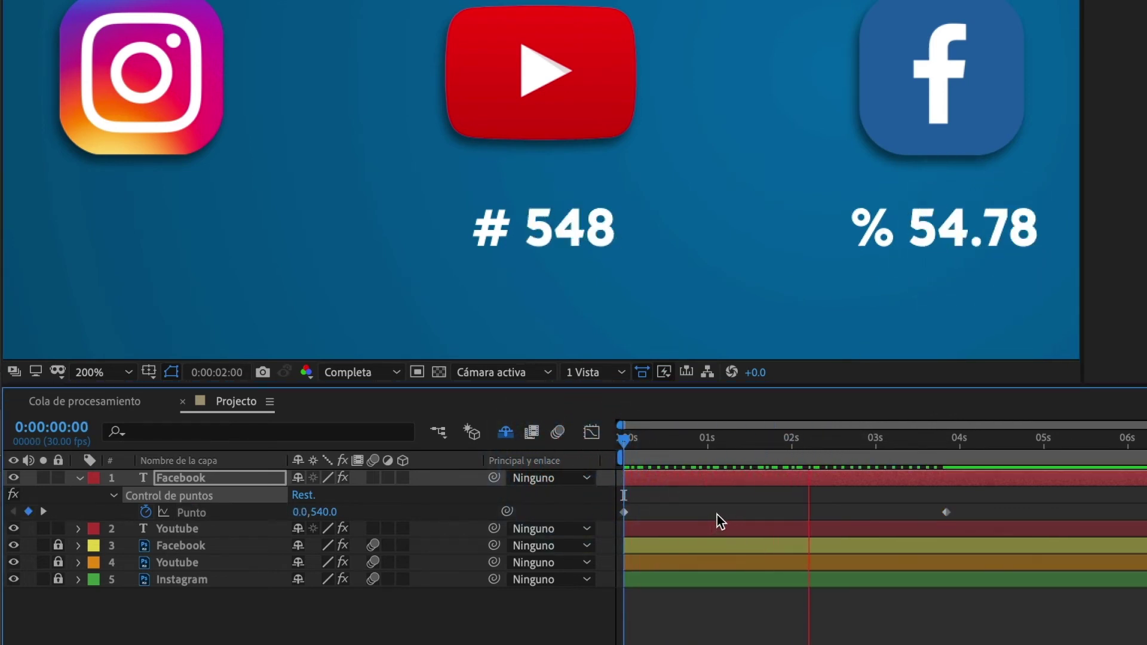
{"action": "key", "text": "space"}
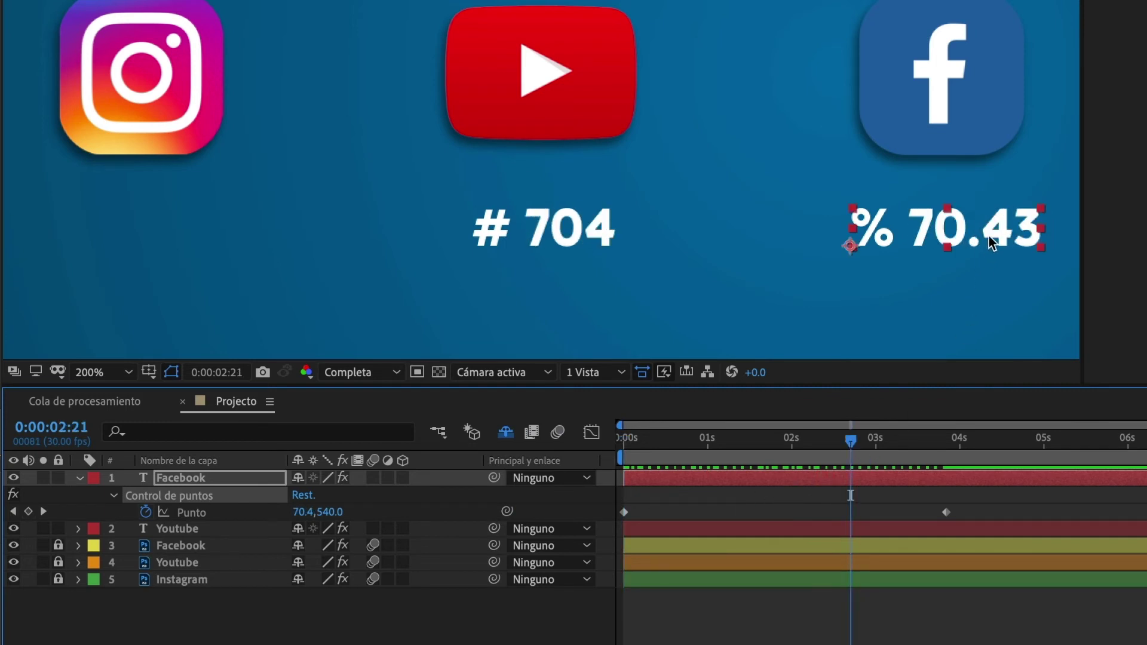
{"action": "left_click_drag", "start_coordinate": [991, 226], "coordinate": [989, 228]}
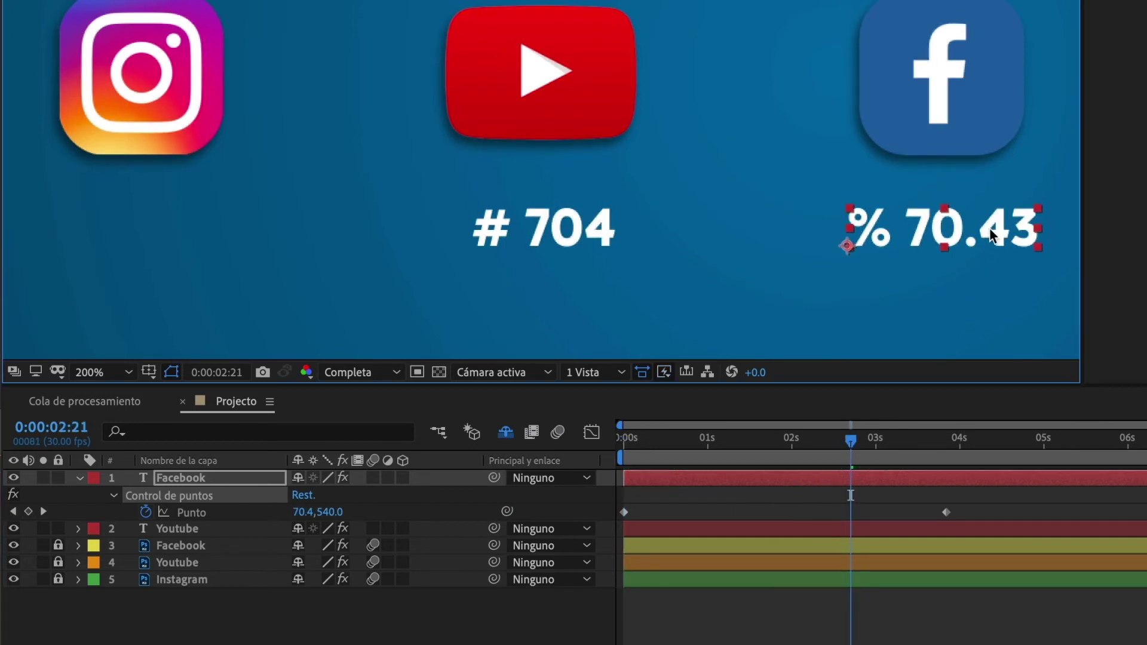
{"action": "left_click", "coordinate": [934, 235]}
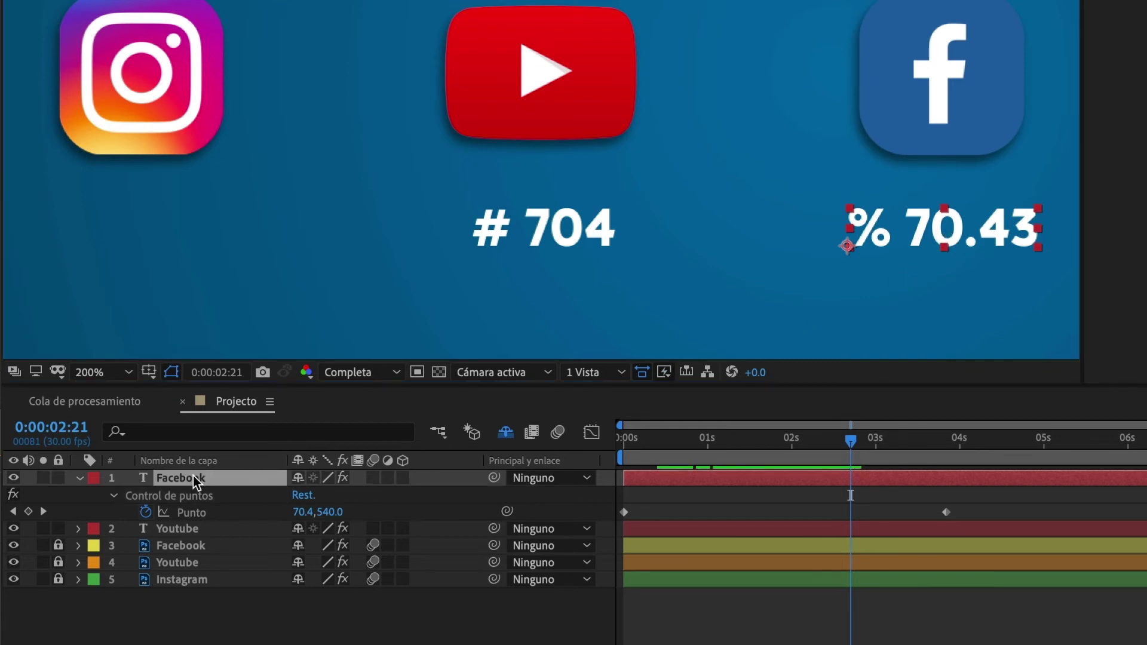
Duplicate the Facebook counter layer, rename the copy Instagram, and move it under the Instagram icon.
{"action": "key", "text": "ctrl+d"}
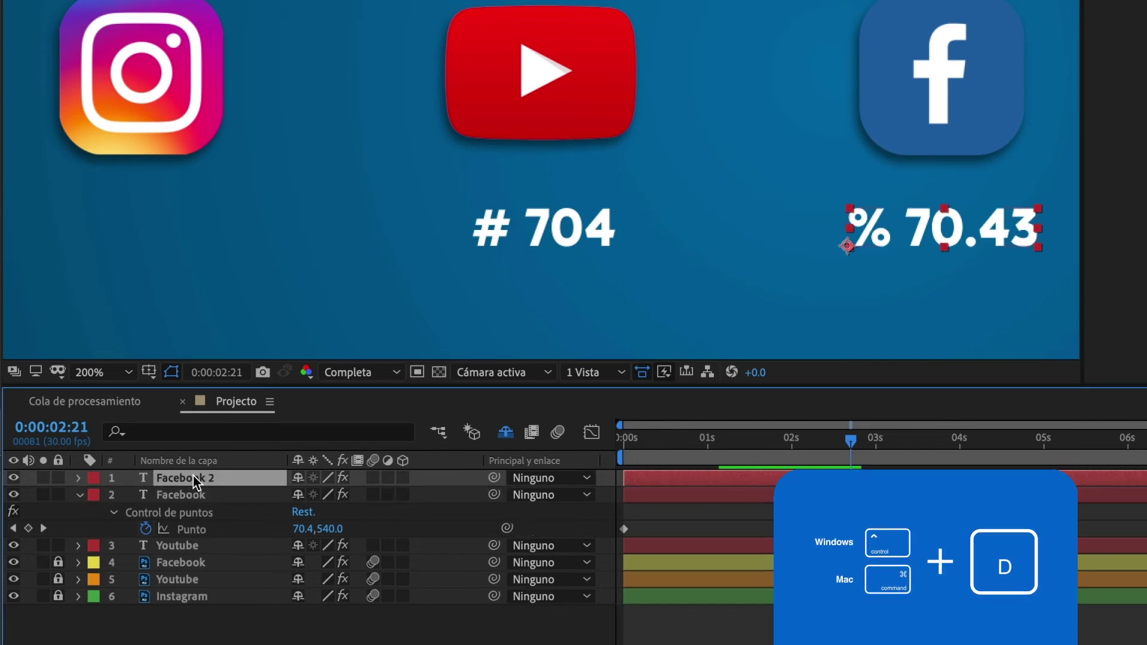
{"action": "key", "text": "Return"}
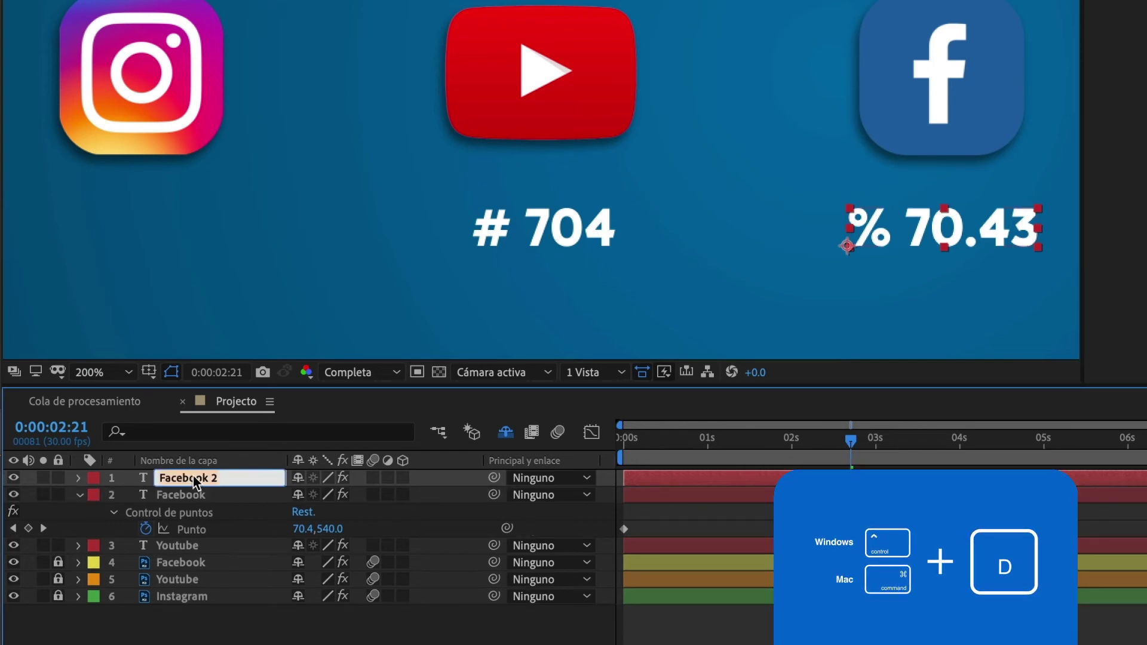
{"action": "type", "text": "Instagram"}
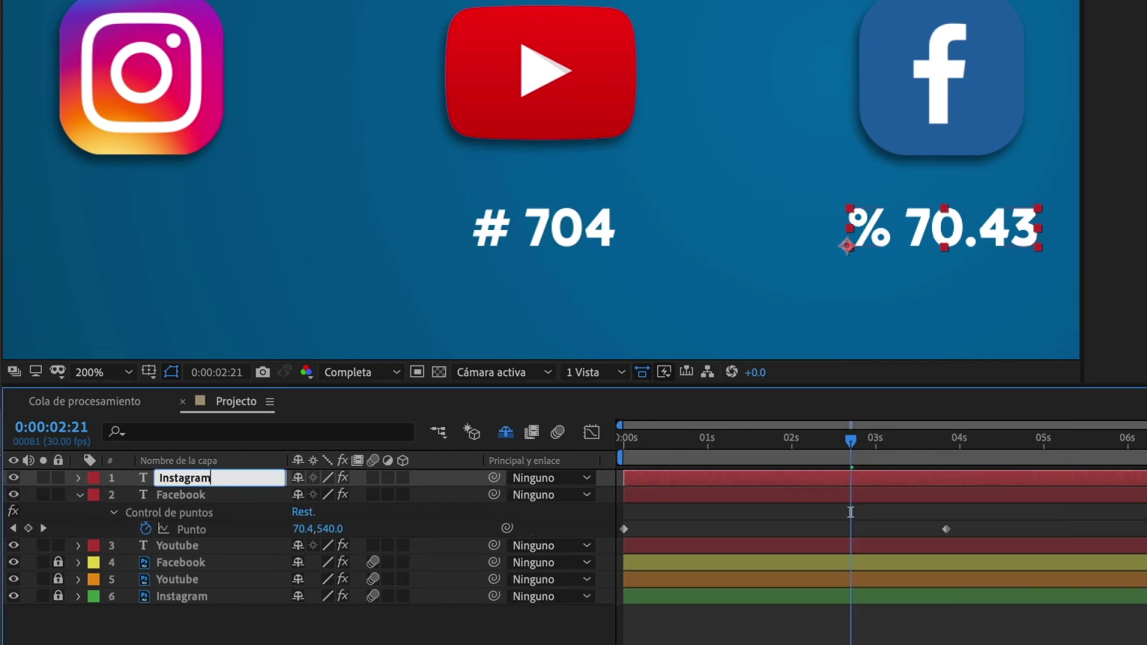
{"action": "key", "text": "Return"}
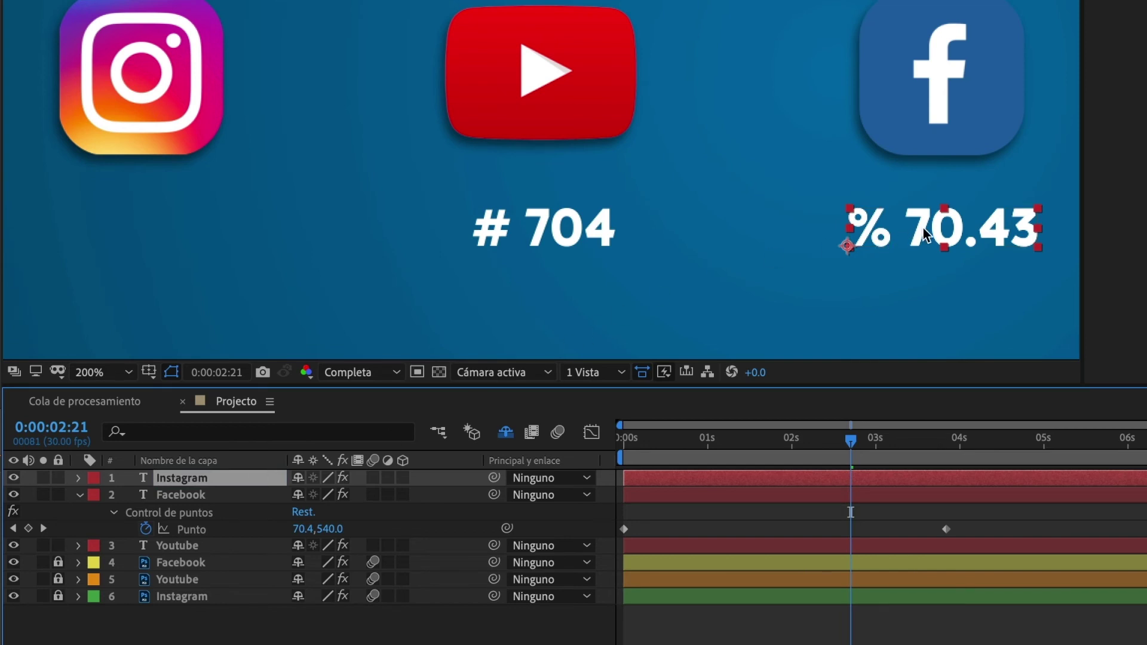
{"action": "left_click_drag", "start_coordinate": [923, 227], "coordinate": [113, 242]}
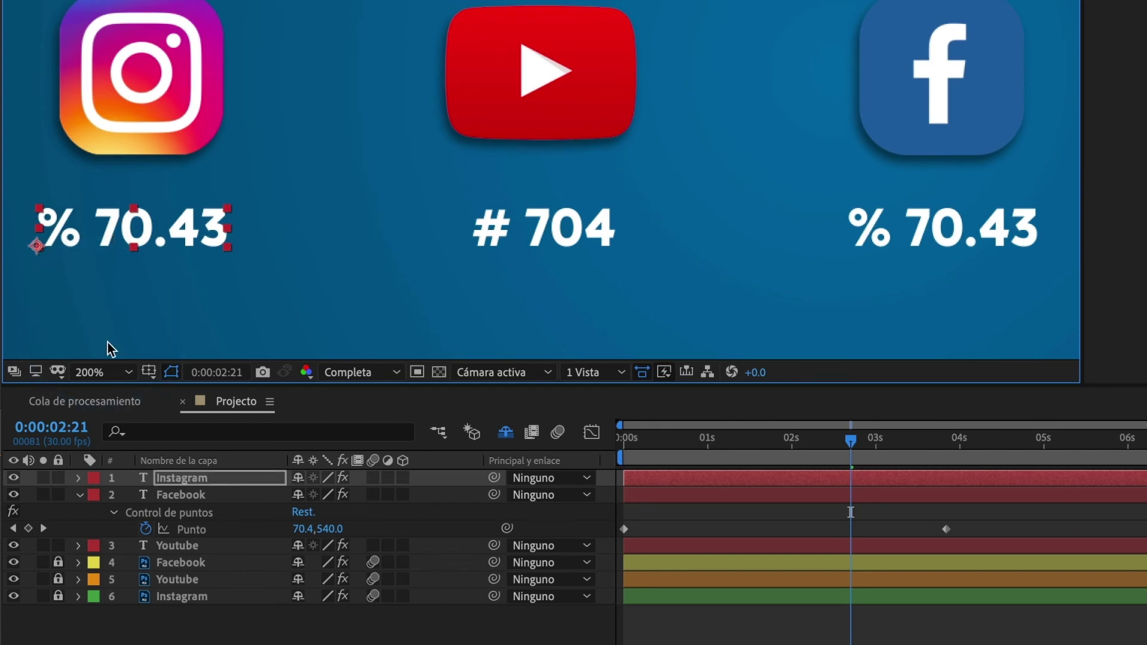
In the Instagram layer's Source Text expression, replace the % prefix with $.
{"action": "left_click", "coordinate": [80, 494]}
{"action": "left_click", "coordinate": [79, 479]}
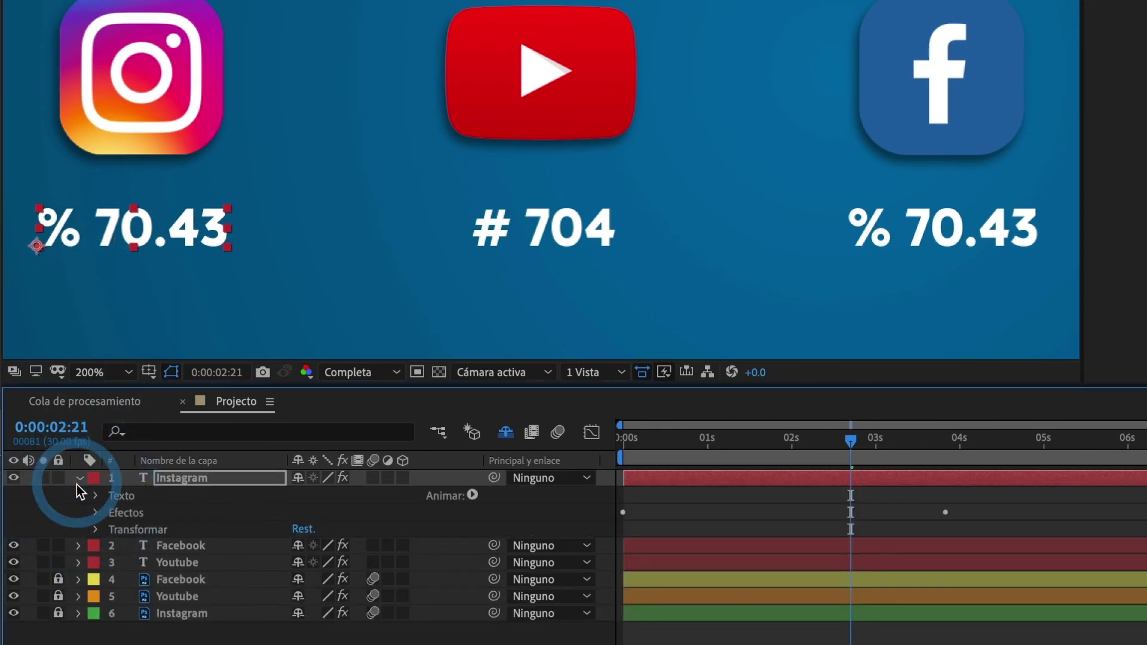
{"action": "left_click", "coordinate": [95, 495]}
{"action": "left_click", "coordinate": [111, 513]}
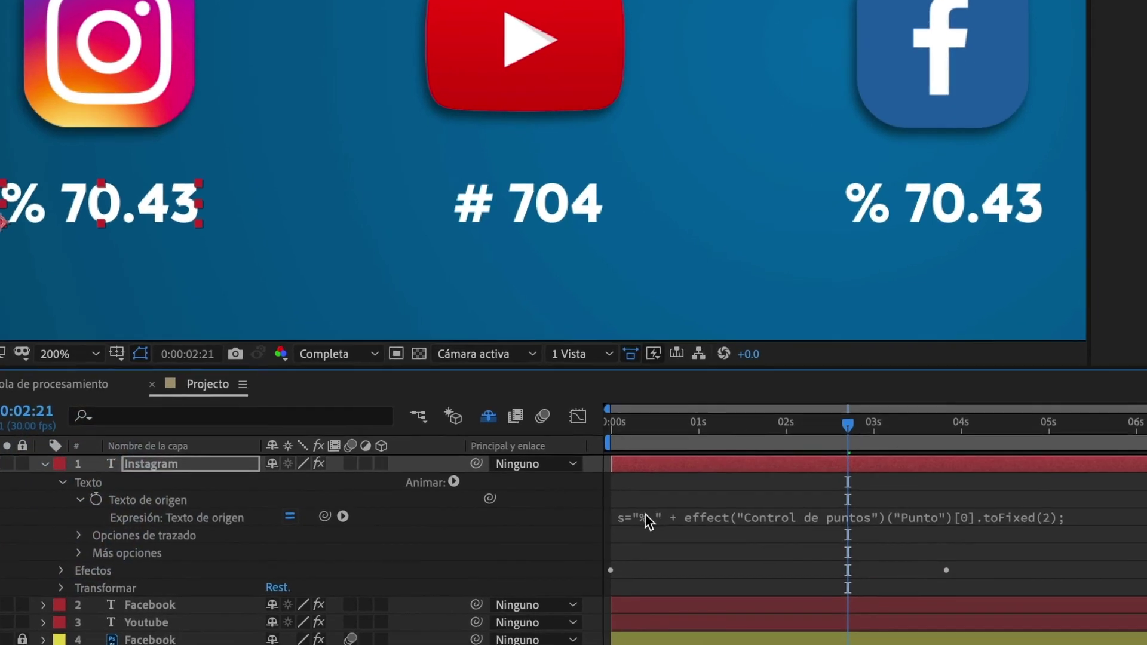
{"action": "left_click", "coordinate": [657, 529]}
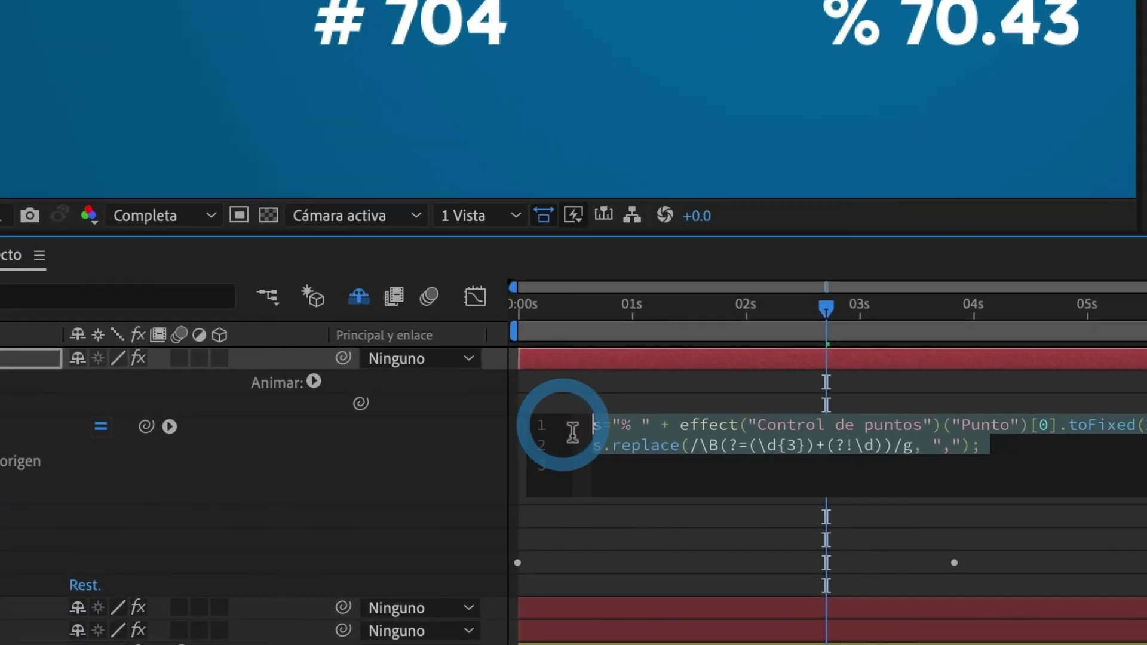
{"action": "double_click", "coordinate": [624, 426]}
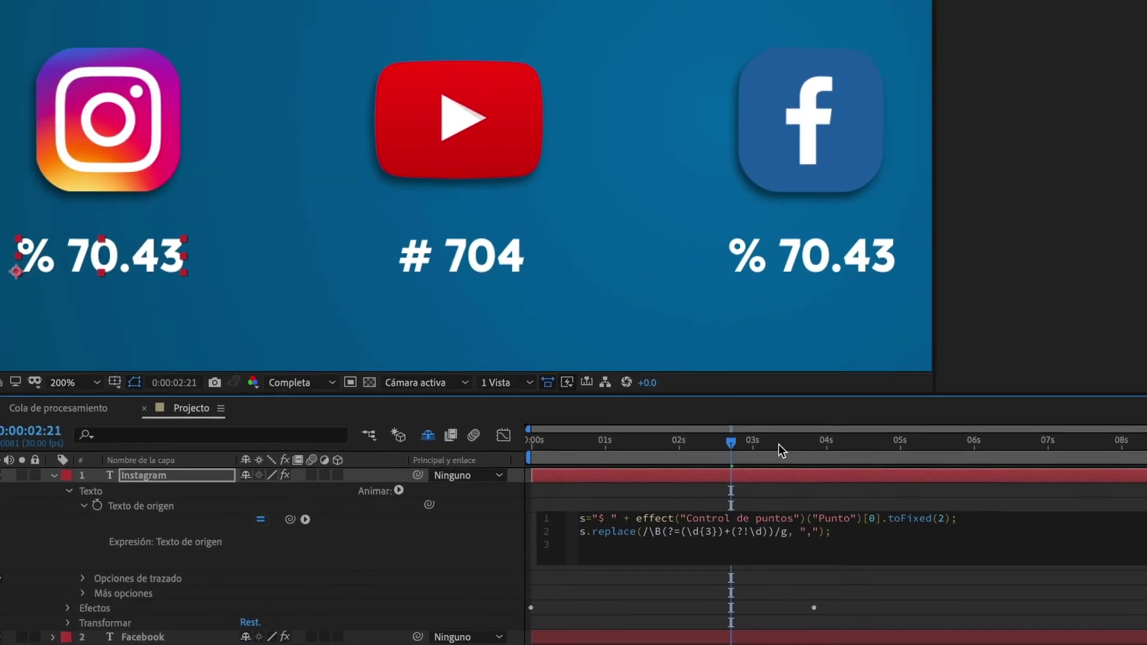
{"action": "left_click", "coordinate": [767, 467]}
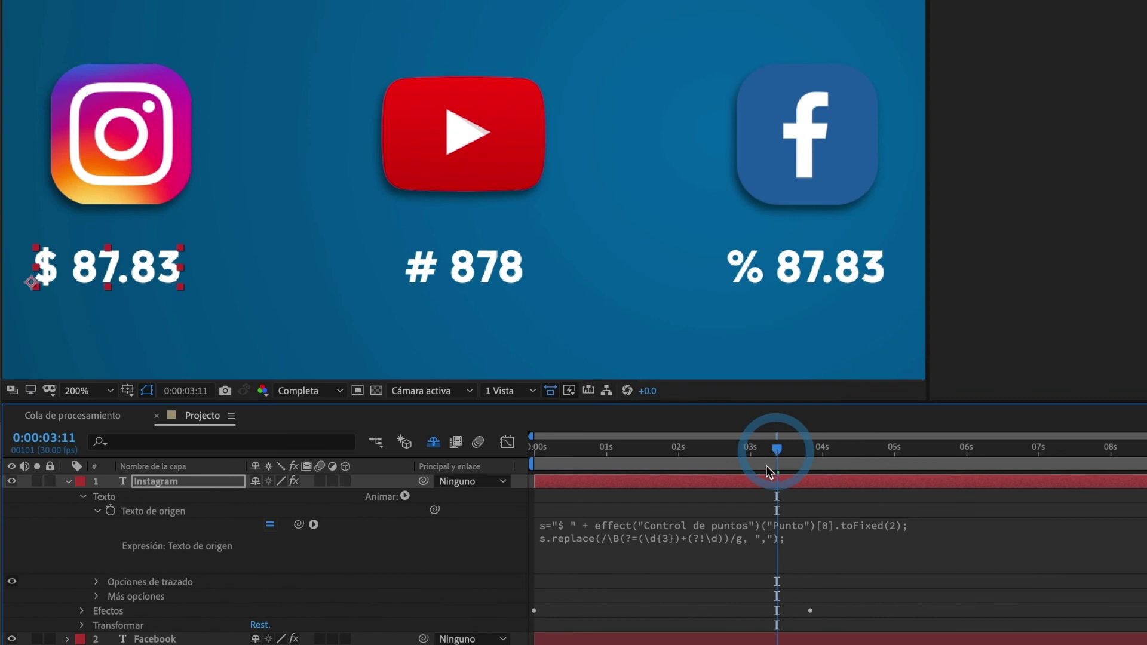
Set the Instagram counter's final keyframe value to 350, then play the count from the start.
{"action": "left_click", "coordinate": [823, 478]}
{"action": "key", "text": "u"}
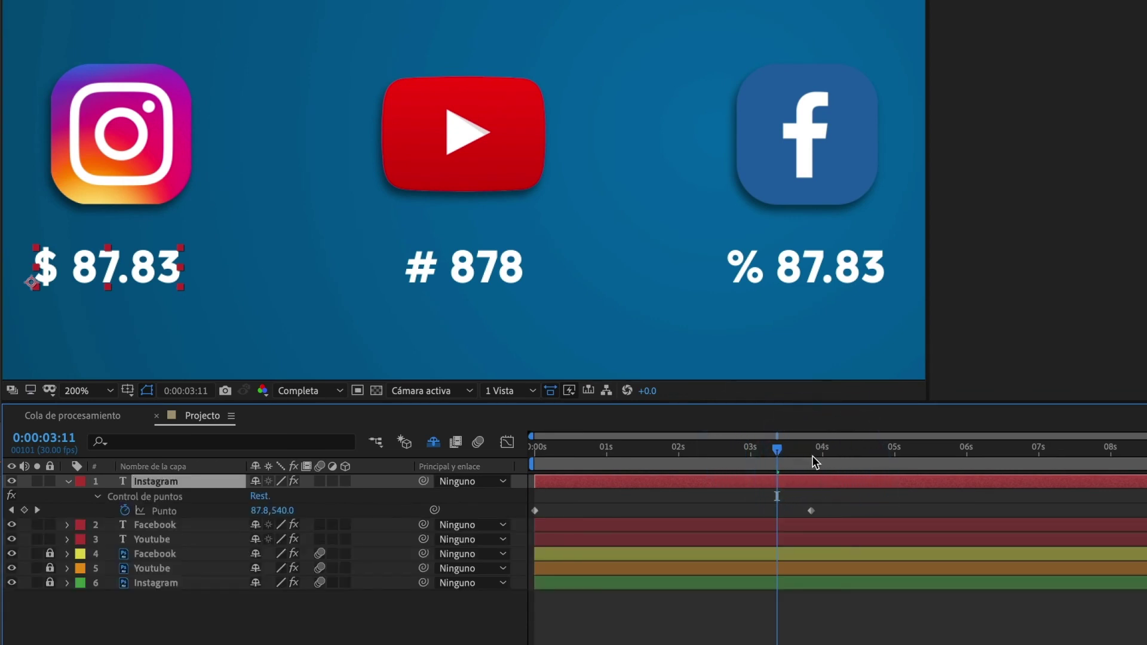
{"action": "left_click", "coordinate": [37, 509]}
{"action": "left_click", "coordinate": [263, 511]}
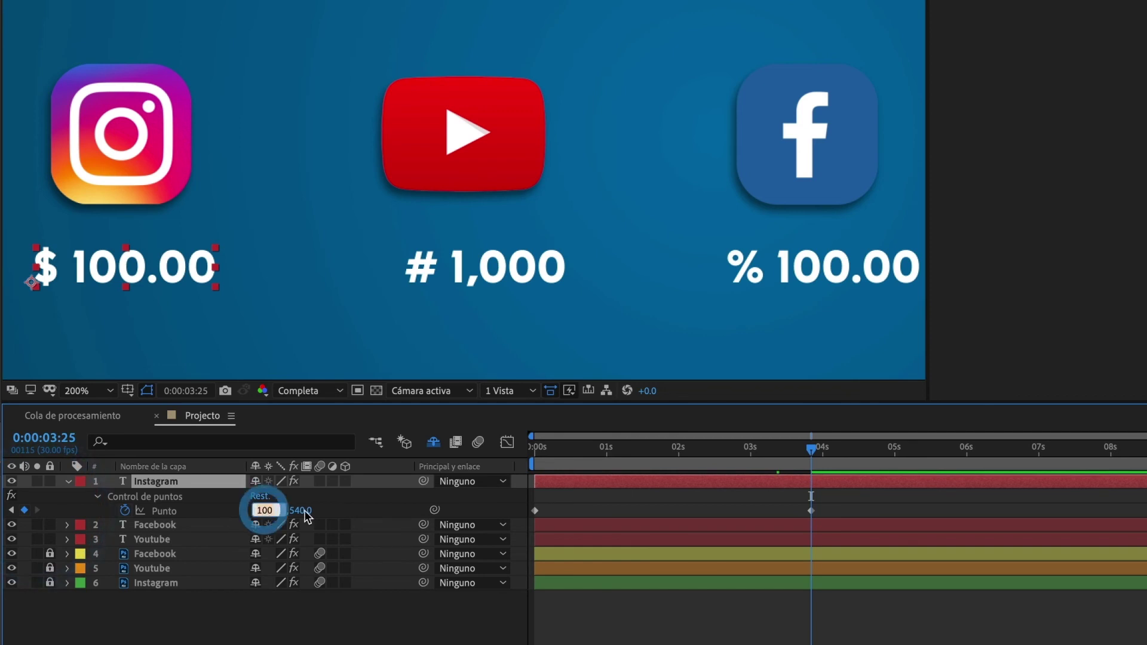
{"action": "type", "text": "3"}
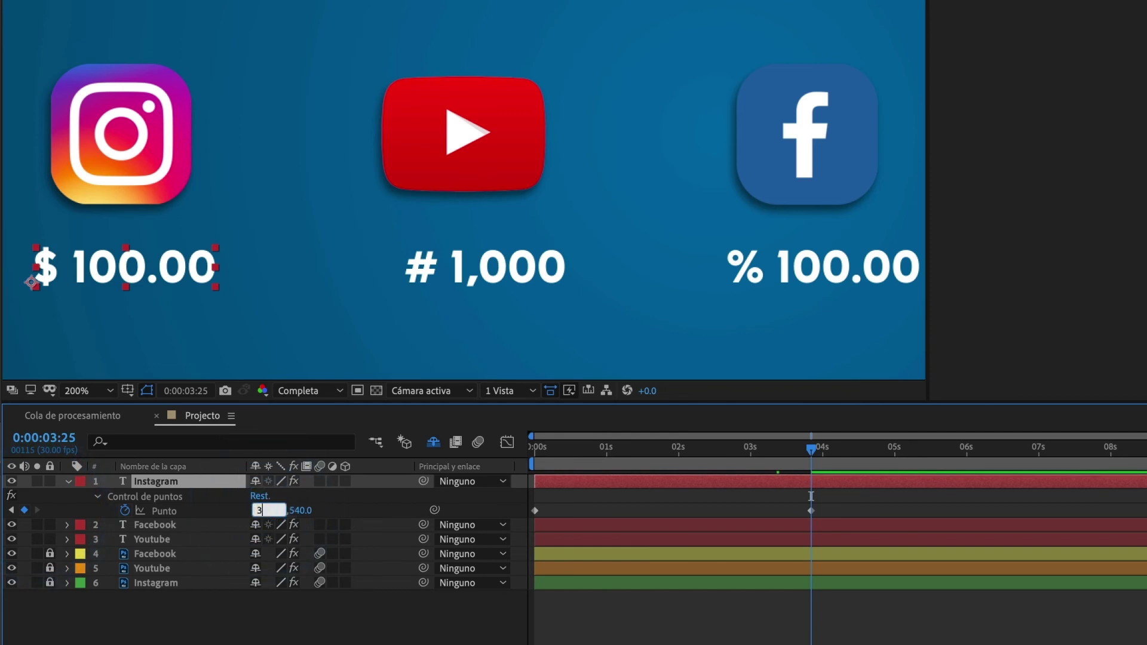
{"action": "type", "text": "50"}
{"action": "key", "text": "Return"}
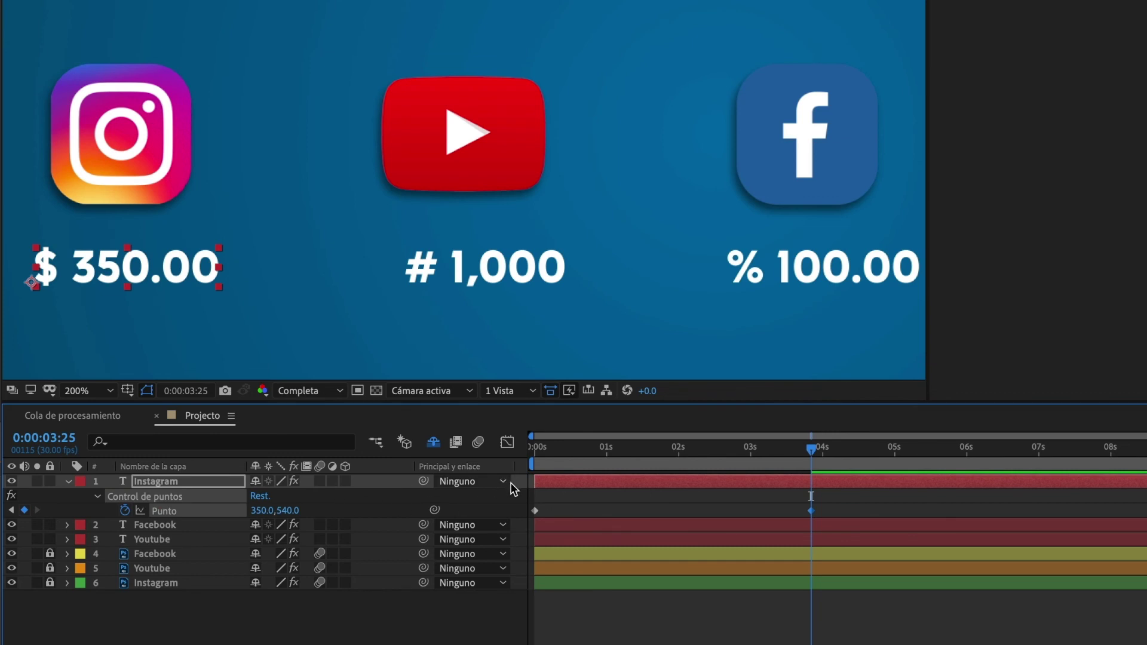
{"action": "left_click_drag", "start_coordinate": [805, 453], "coordinate": [507, 471]}
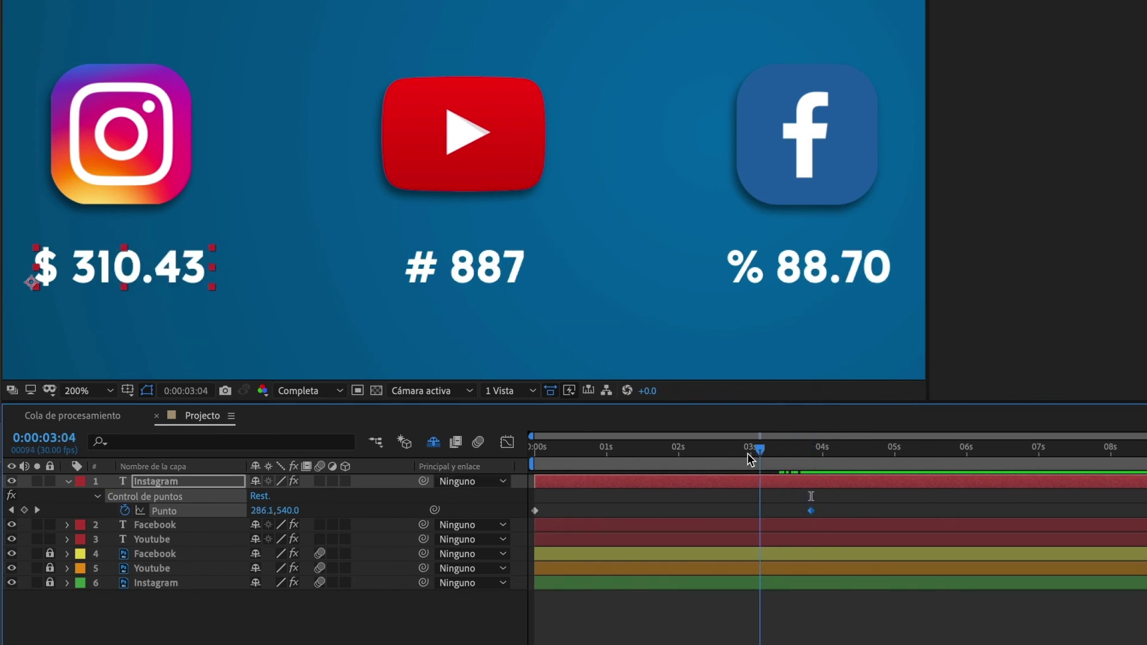
{"action": "key", "text": "space"}
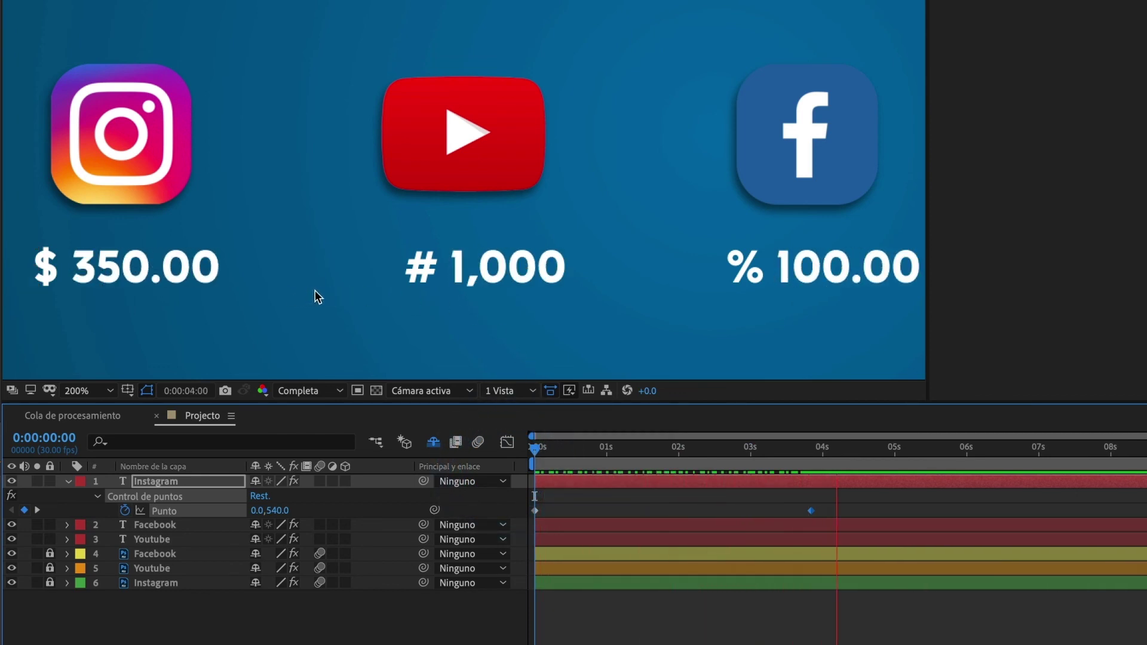
{"action": "key", "text": "space"}
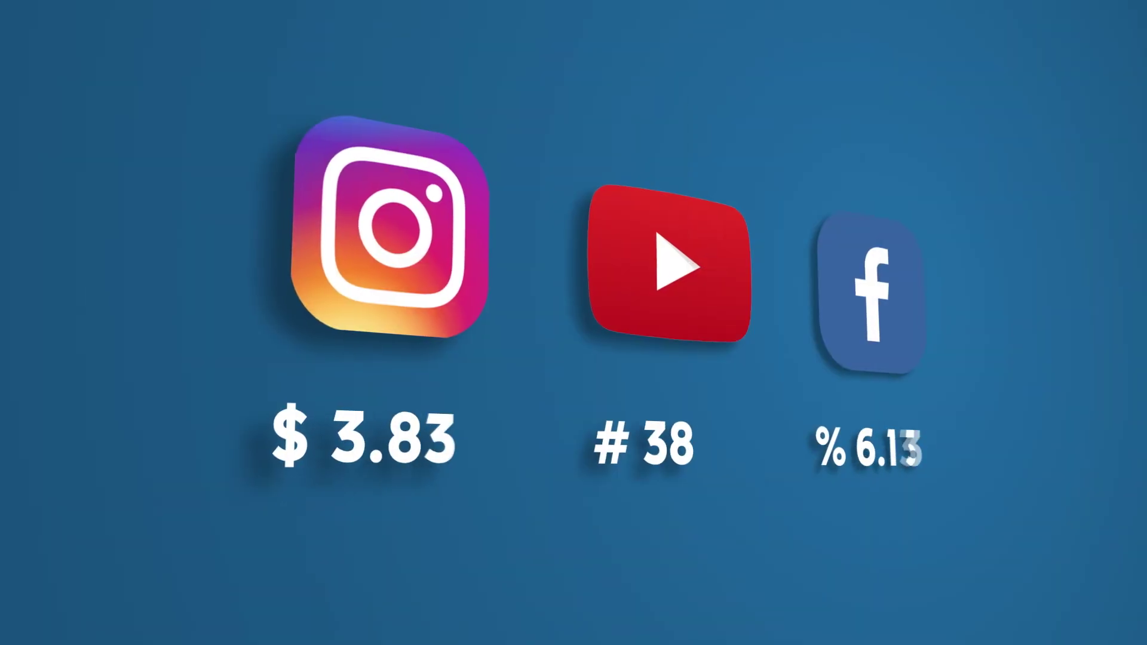